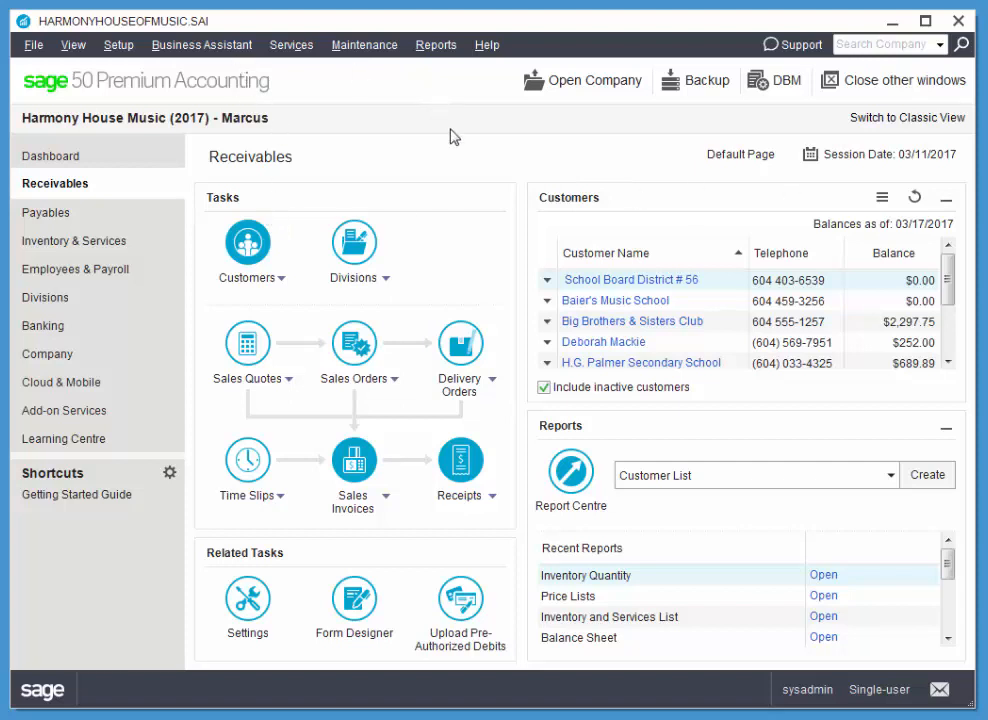
# Step: Advance the session date to 03/31/2017, accepting the date-jump warning
pyautogui.click(876, 158)
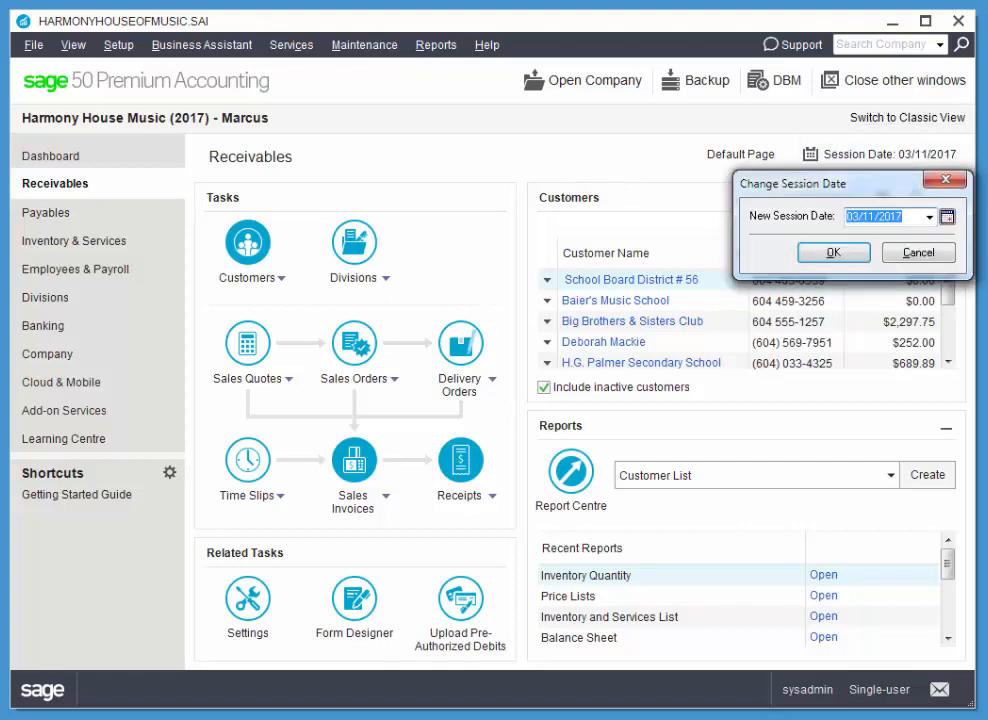
pyautogui.click(948, 218)
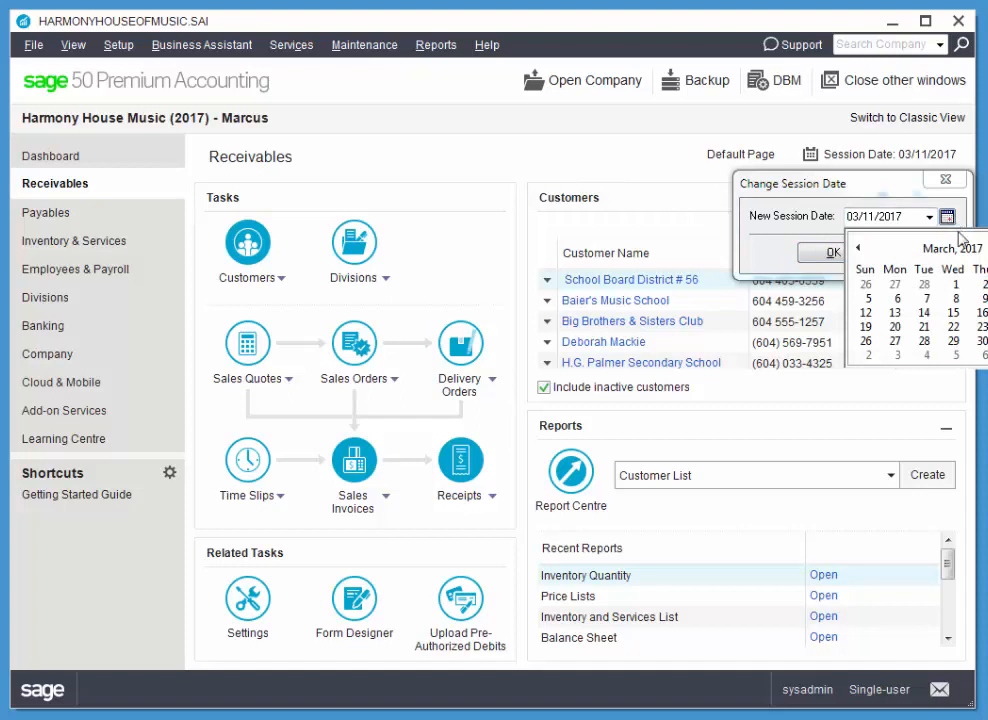
pyautogui.click(987, 341)
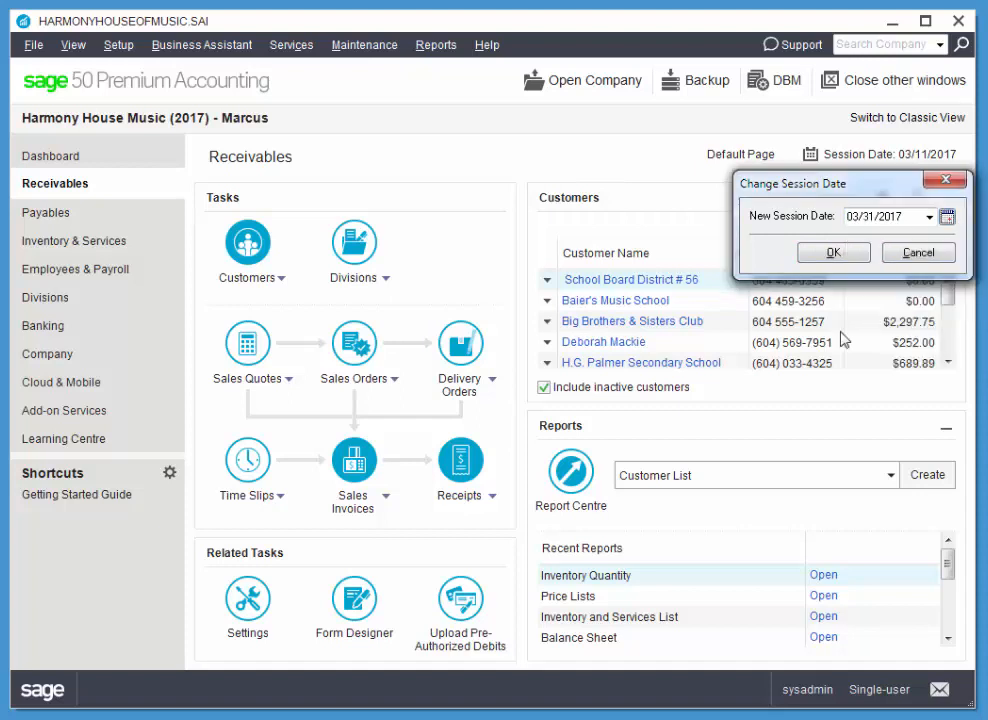
pyautogui.click(838, 251)
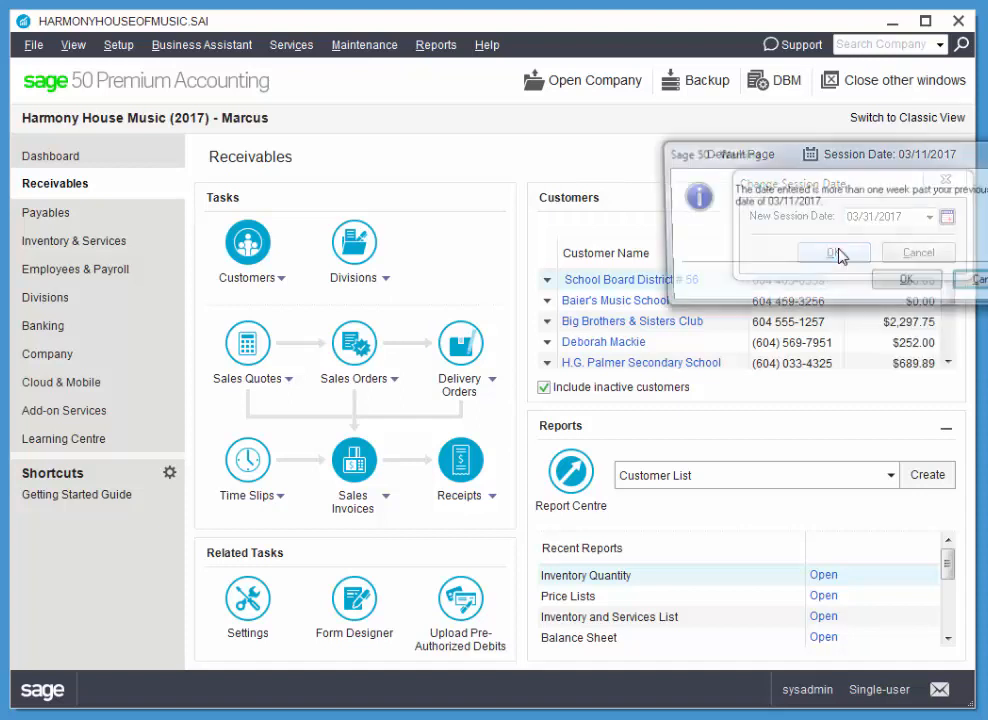
pyautogui.click(907, 284)
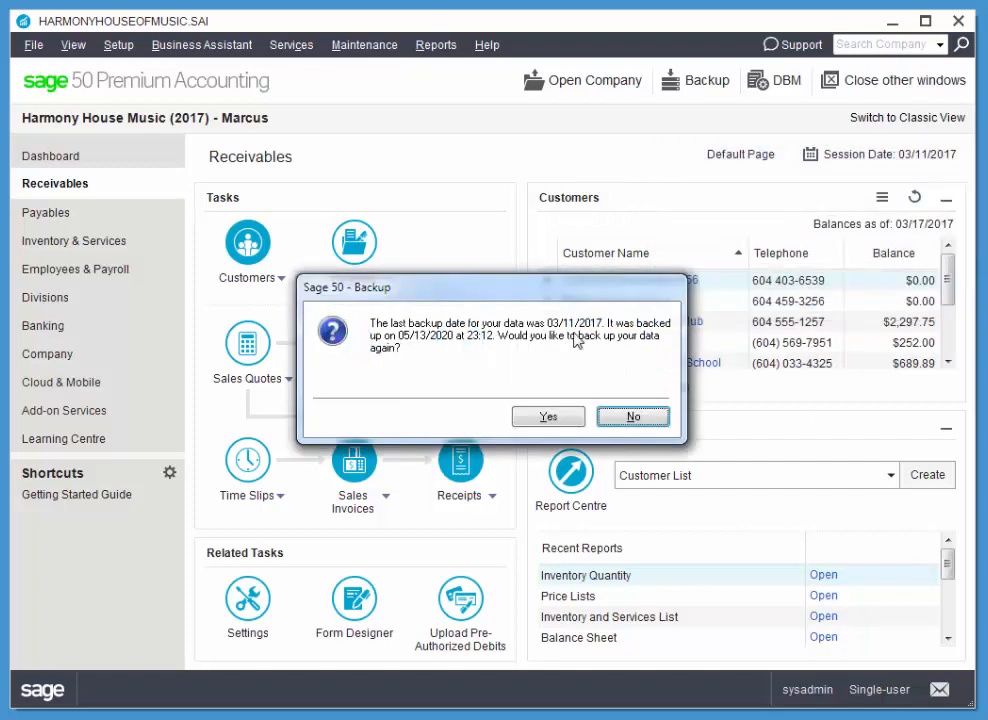
# Step: Decline another backup and close the Checklists and Daily Business Manager windows
pyautogui.moveTo(570, 284); pyautogui.dragTo(653, 210)
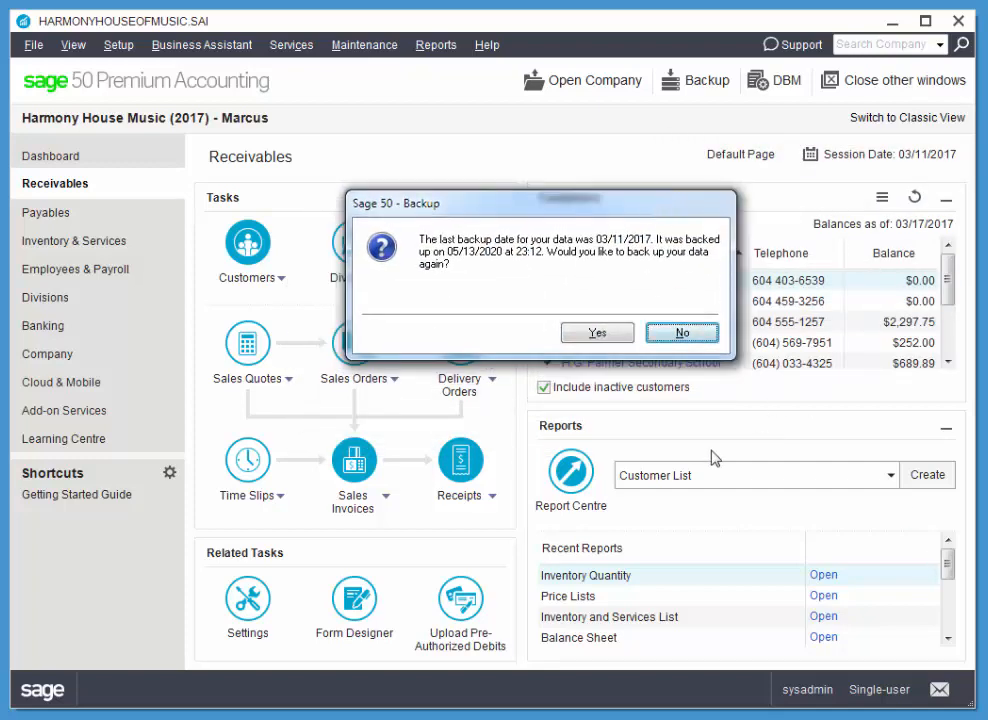
pyautogui.click(683, 336)
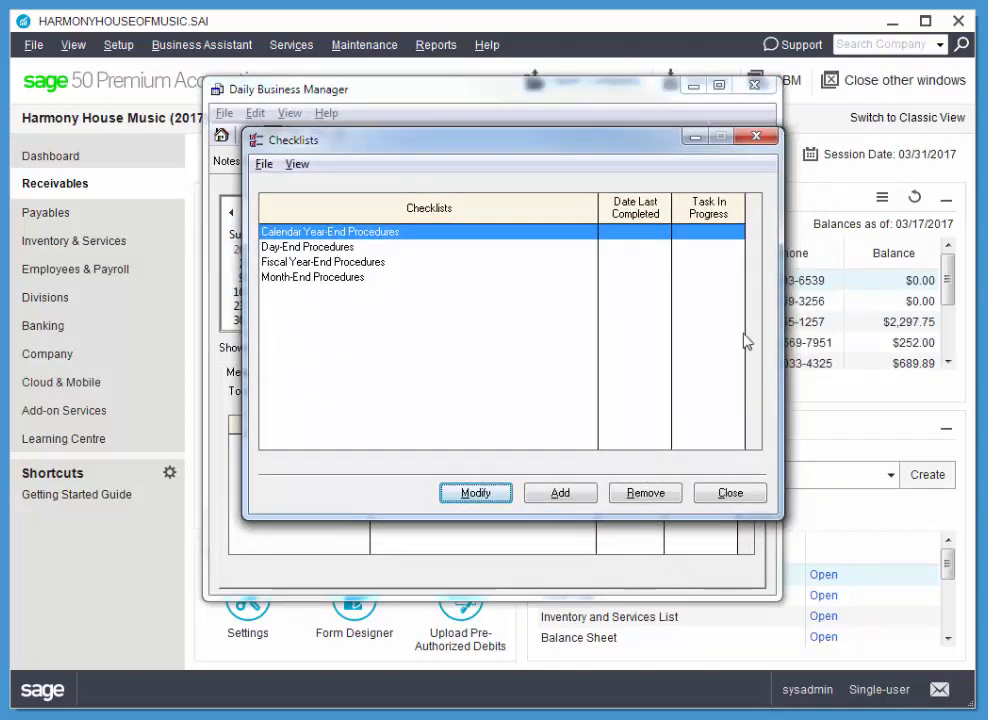
pyautogui.click(756, 138)
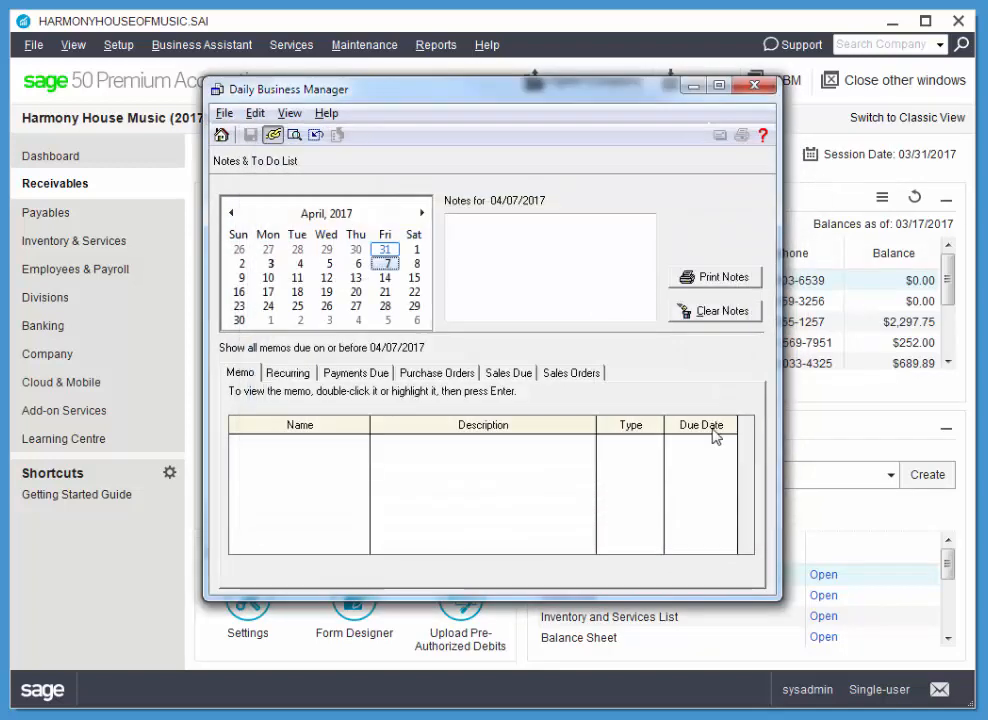
pyautogui.click(755, 84)
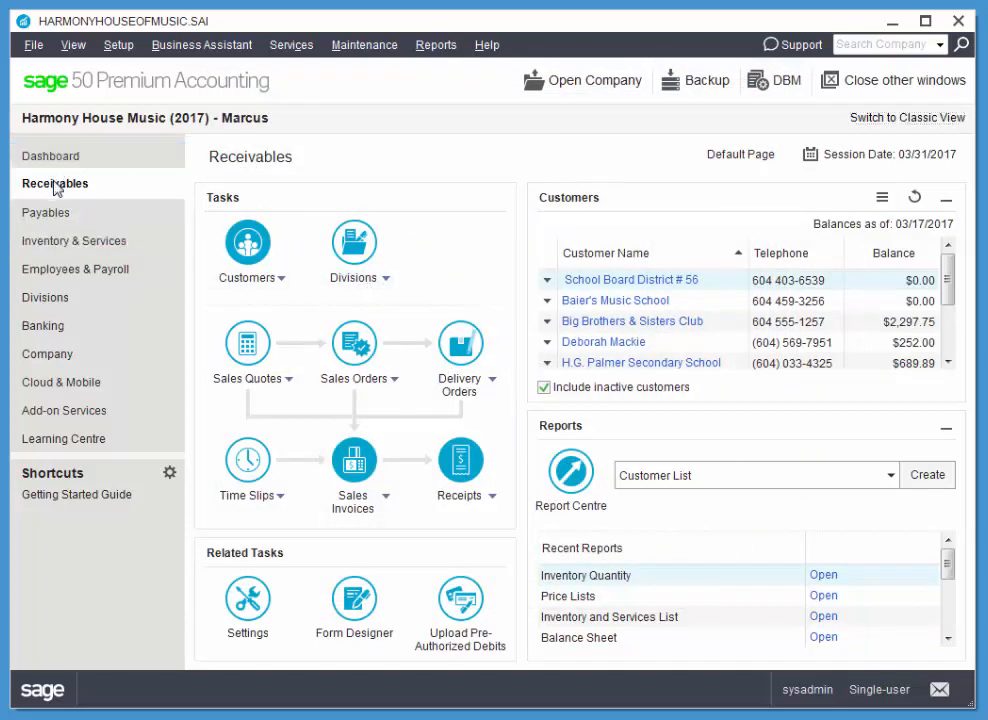
pyautogui.click(264, 285)
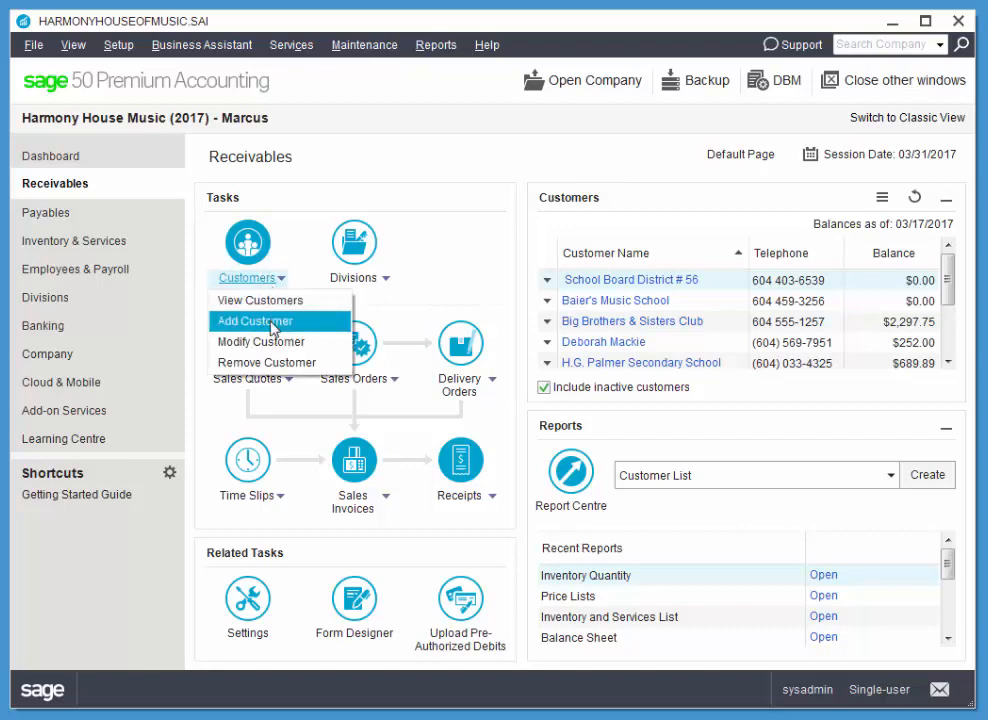
pyautogui.click(272, 324)
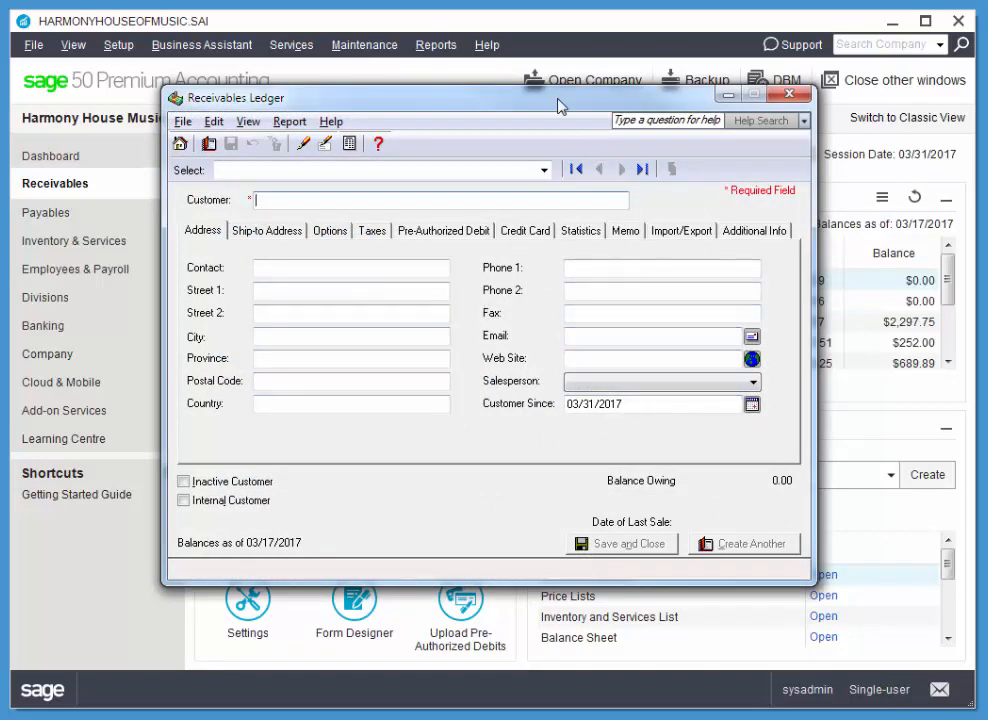
pyautogui.click(804, 96)
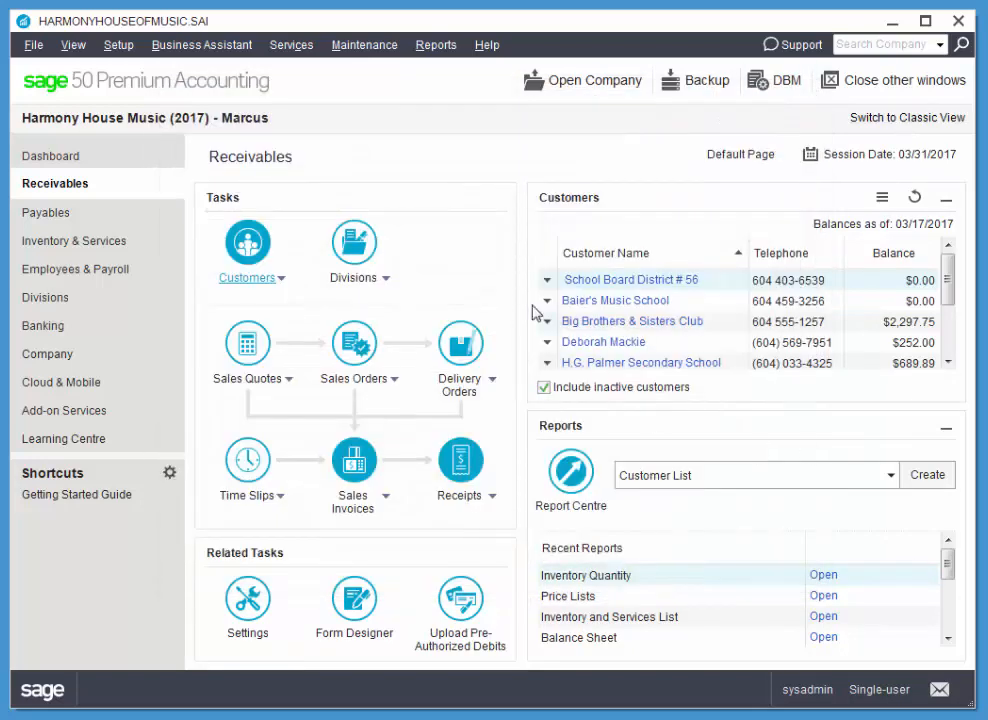
pyautogui.click(249, 242)
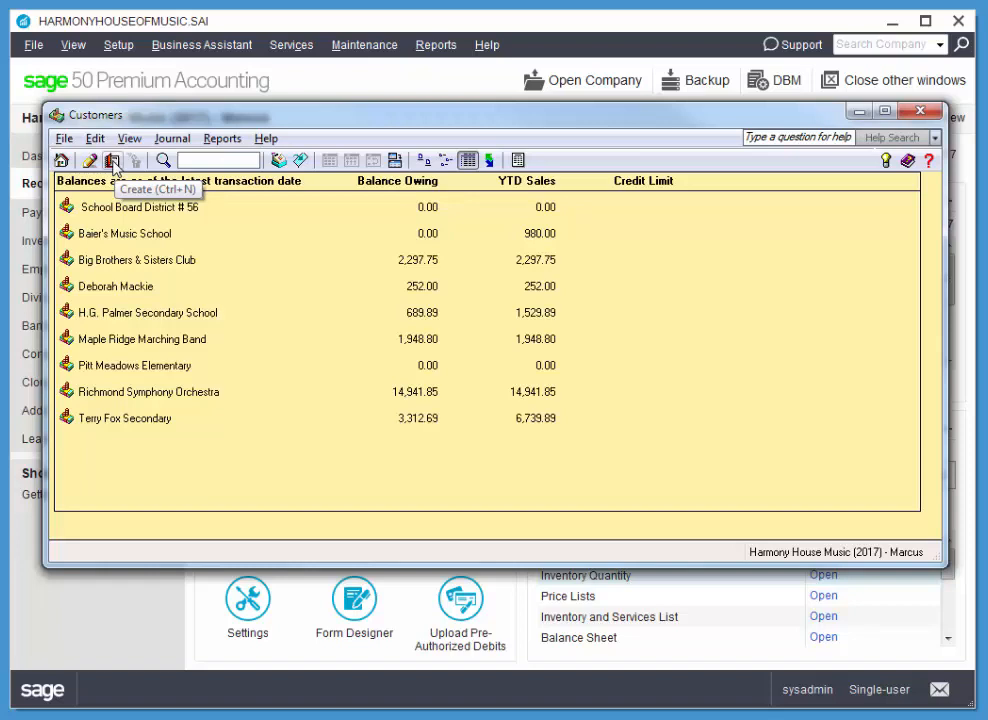
pyautogui.click(66, 140)
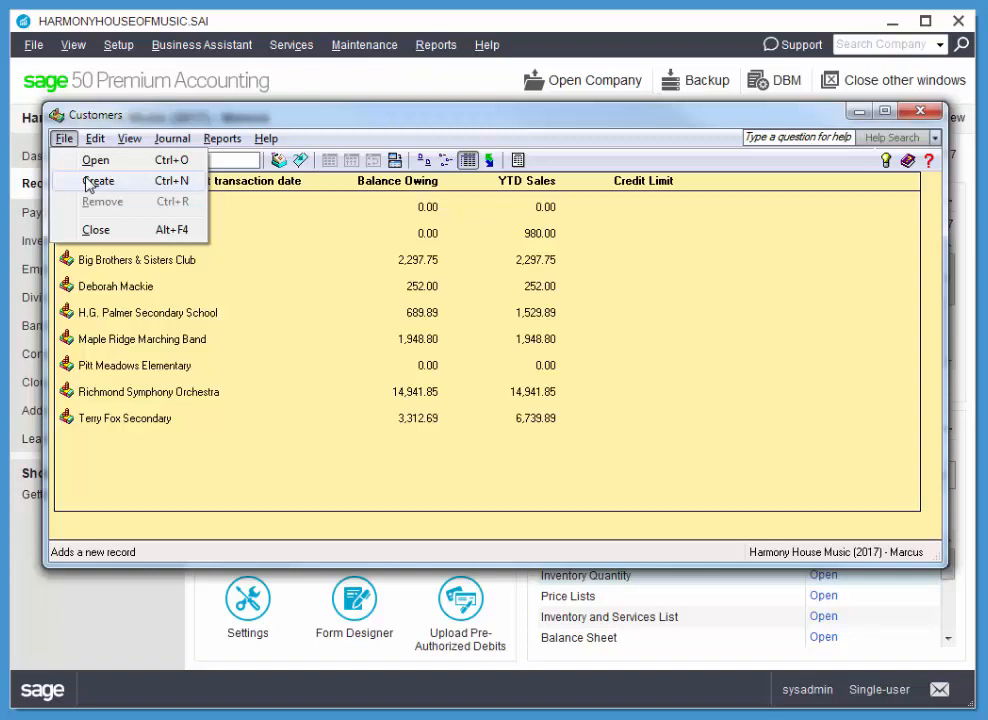
pyautogui.click(302, 124)
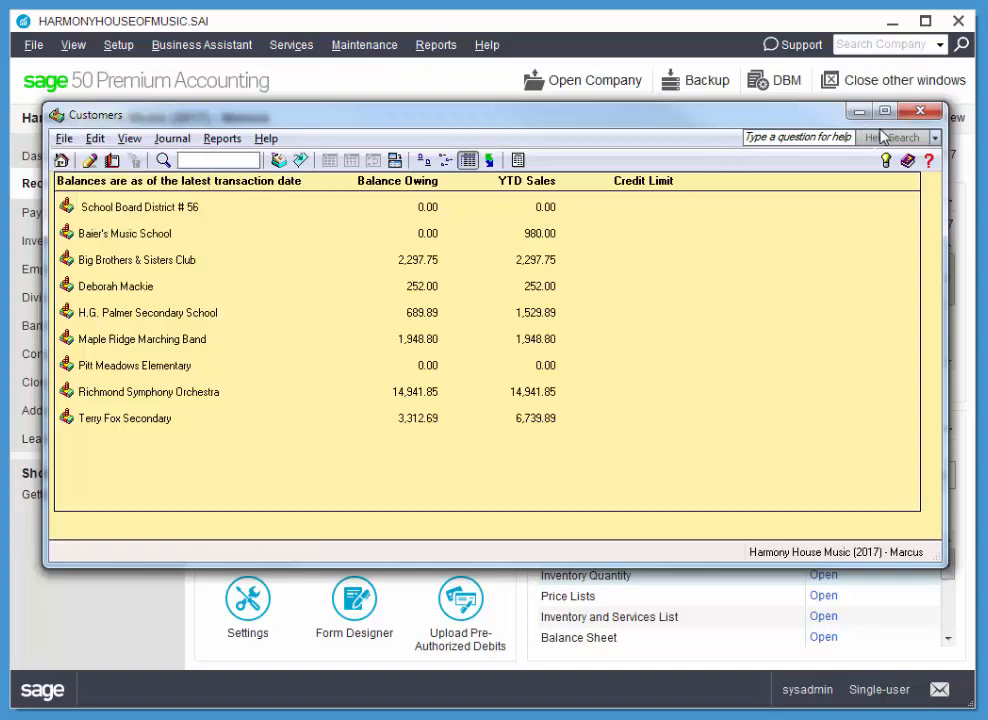
pyautogui.click(112, 161)
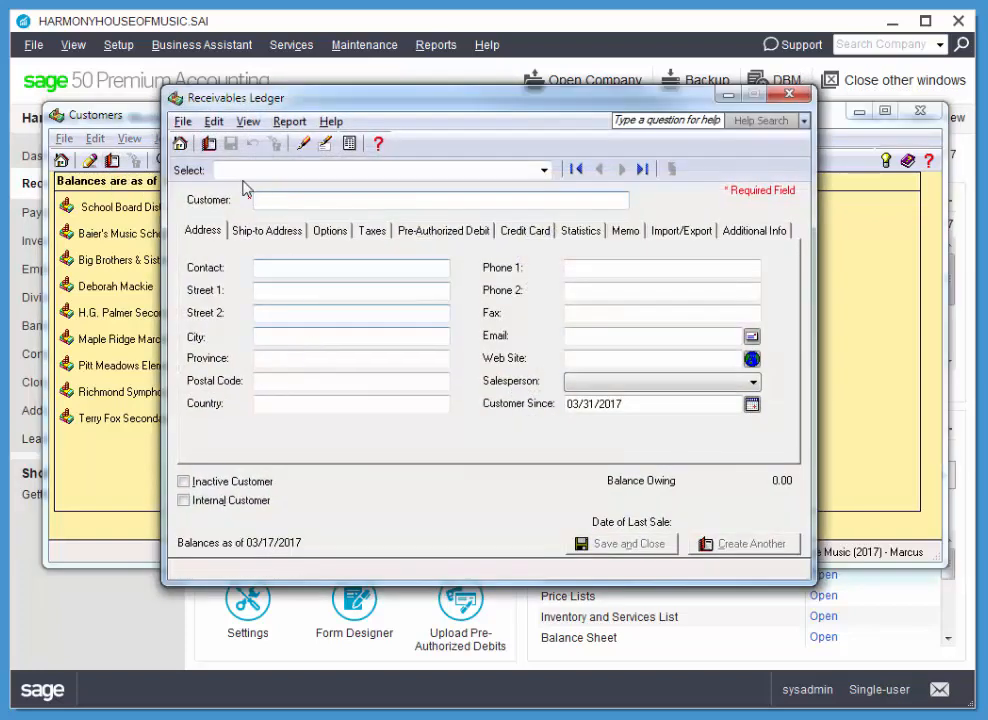
pyautogui.click(788, 97)
pyautogui.click(928, 134)
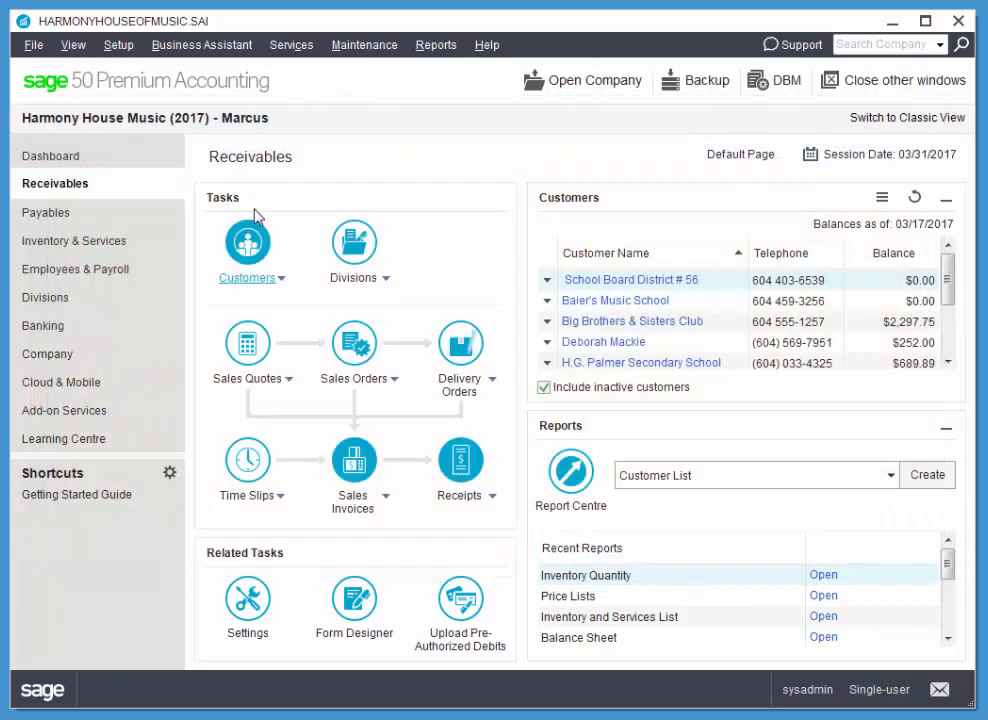
# Step: Start a new customer record named Spoolmak Institute
pyautogui.click(242, 283)
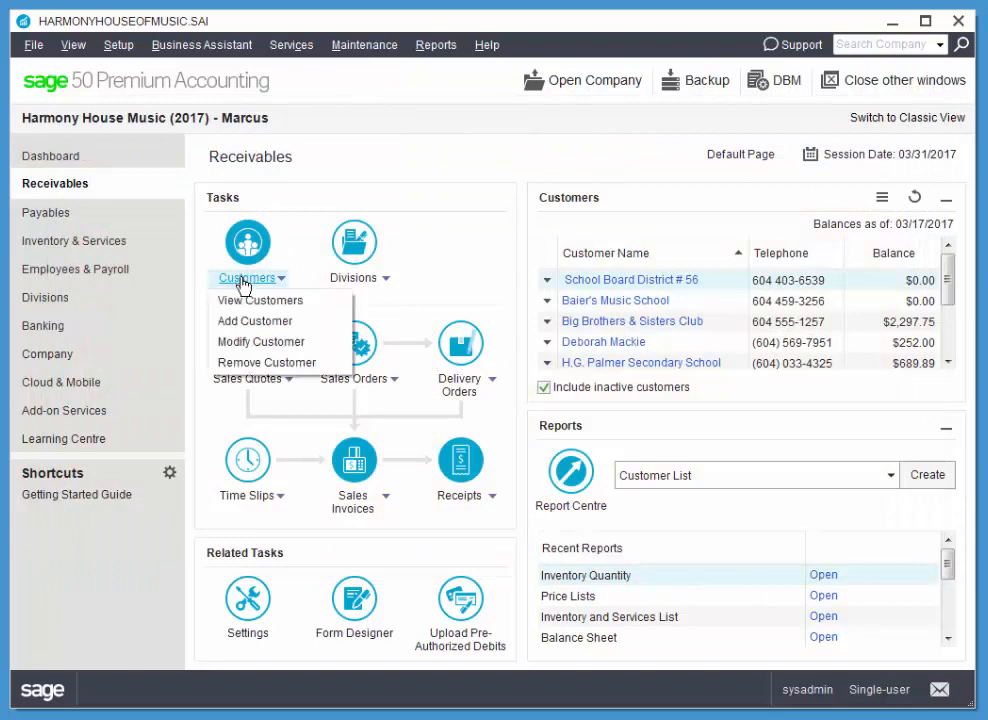
pyautogui.click(251, 322)
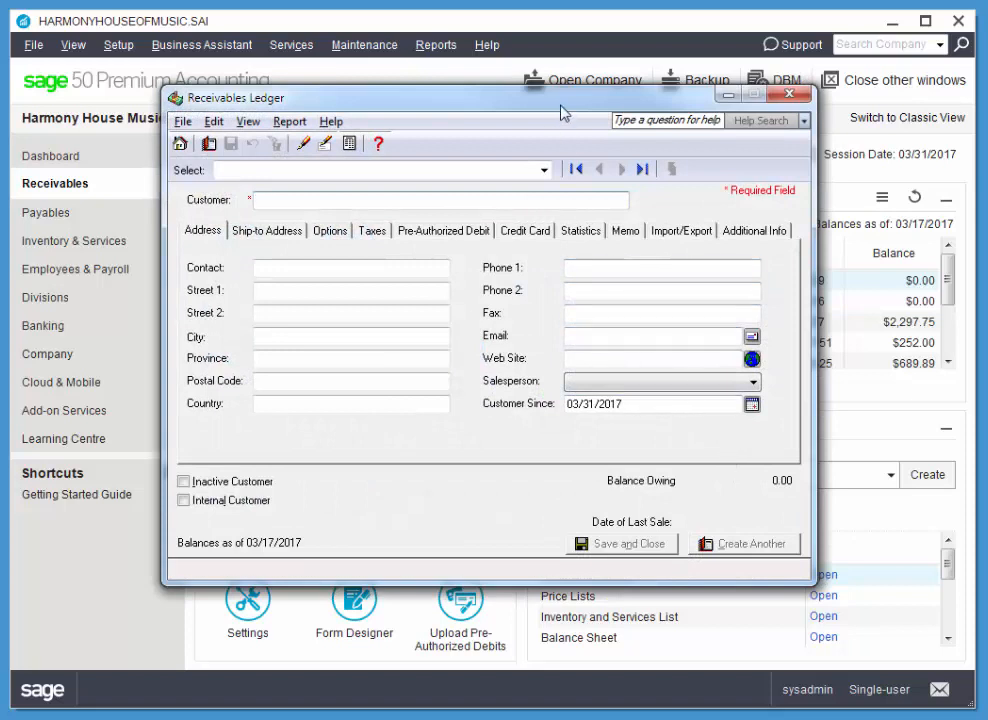
pyautogui.moveTo(562, 108); pyautogui.dragTo(569, 120)
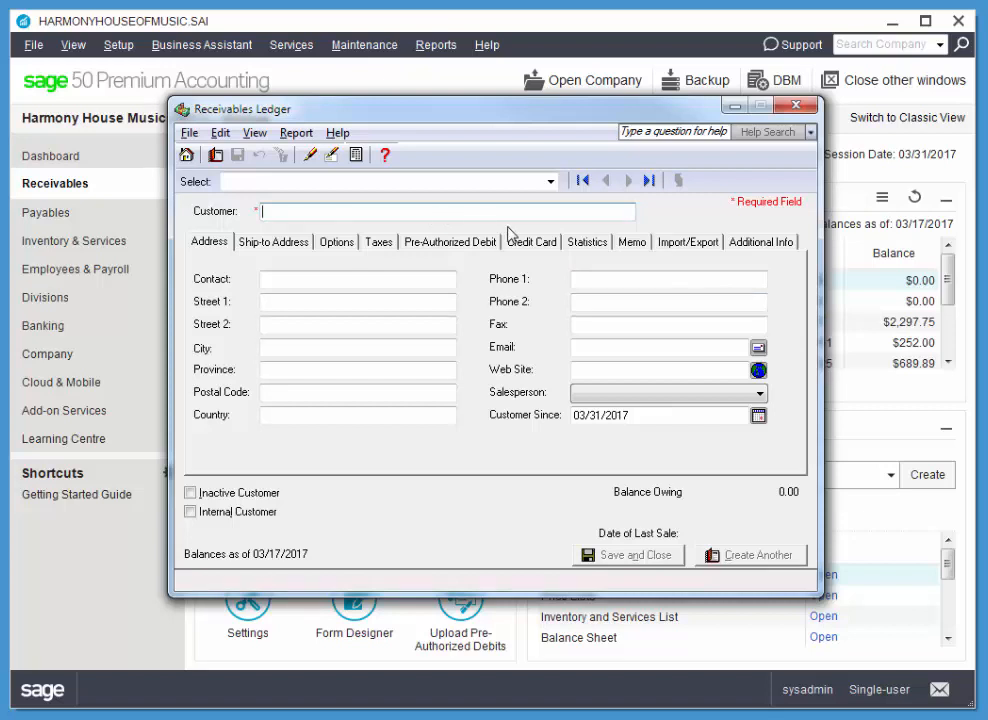
pyautogui.write('Spoolmak Institute')
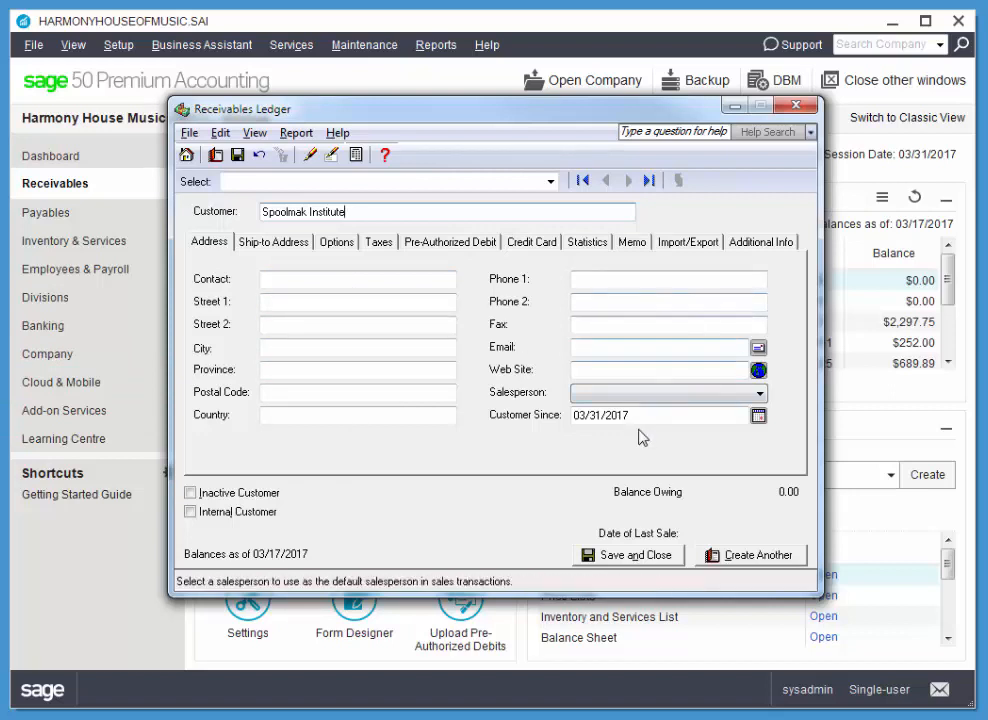
# Step: Enter the institute's Phone 1 number and contact e-mail on the Address tab
pyautogui.click(605, 280)
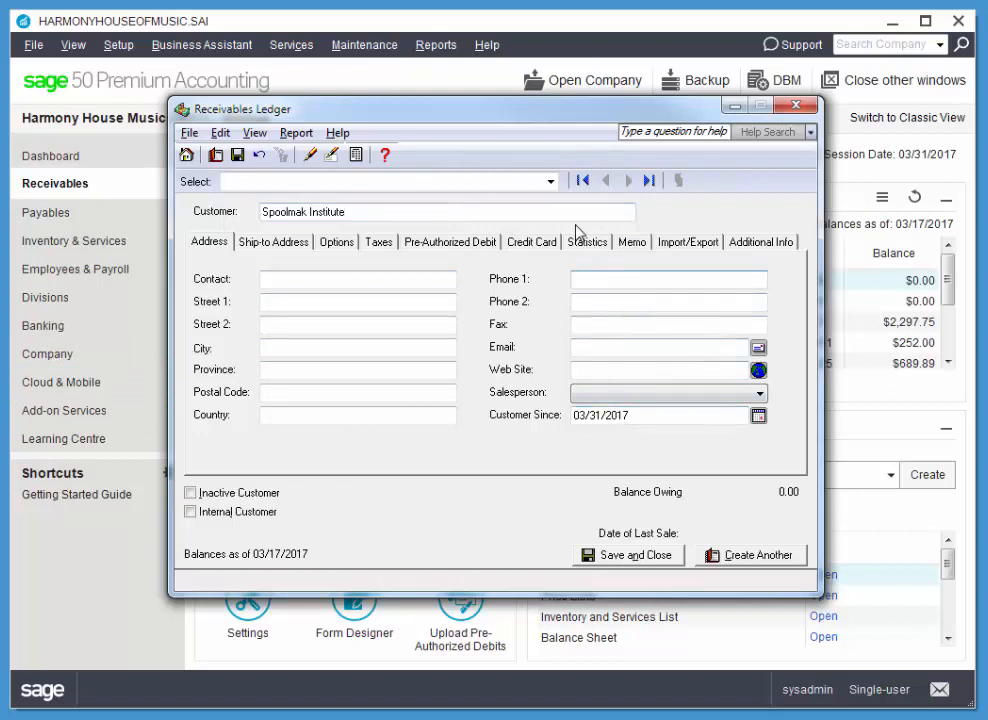
pyautogui.write('6')
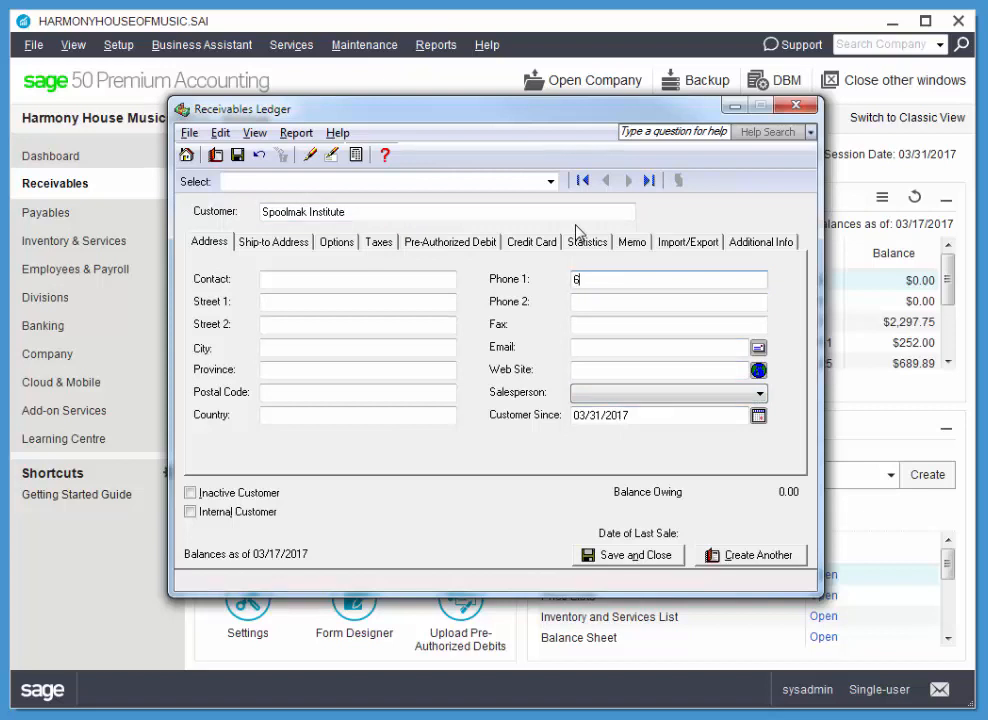
pyautogui.press('BackSpace')
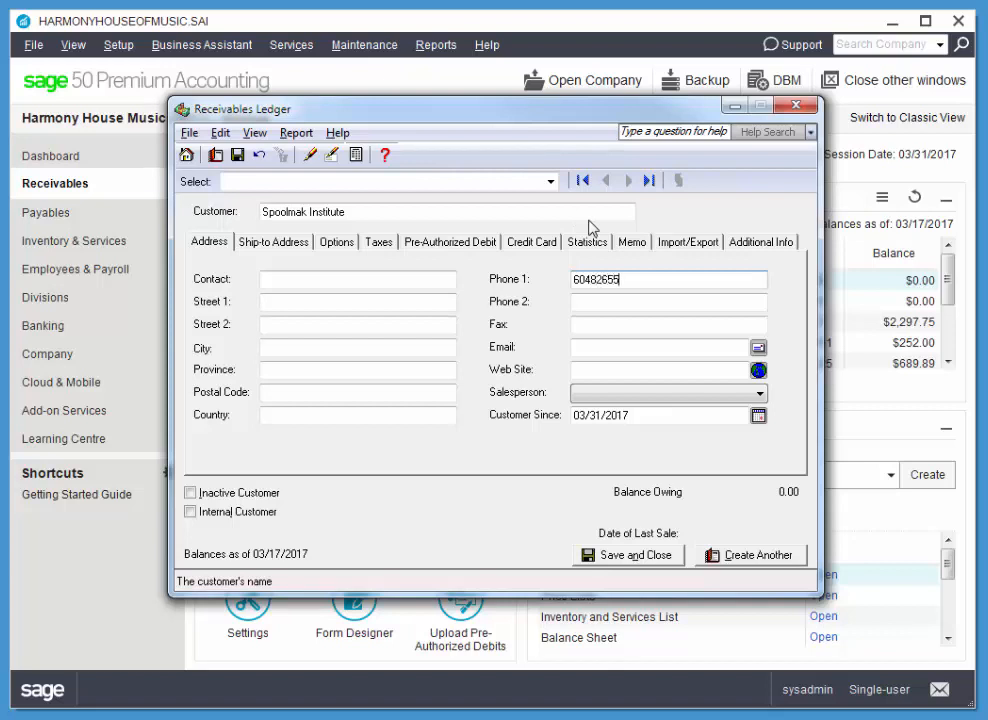
pyautogui.press('Tab')
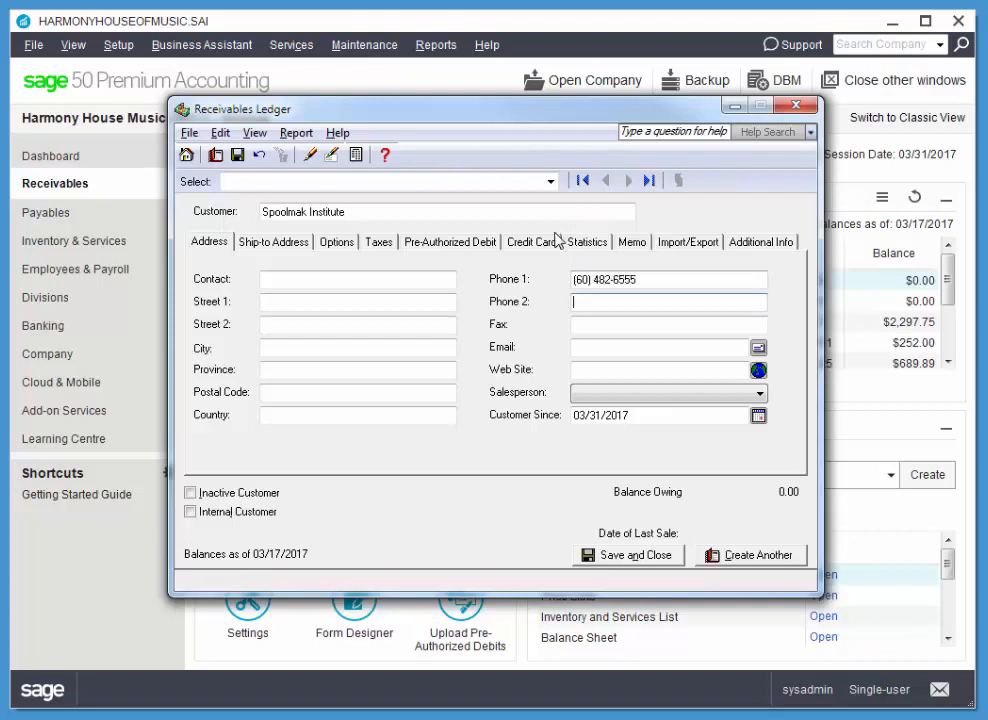
pyautogui.press('Tab')
pyautogui.press('Tab')
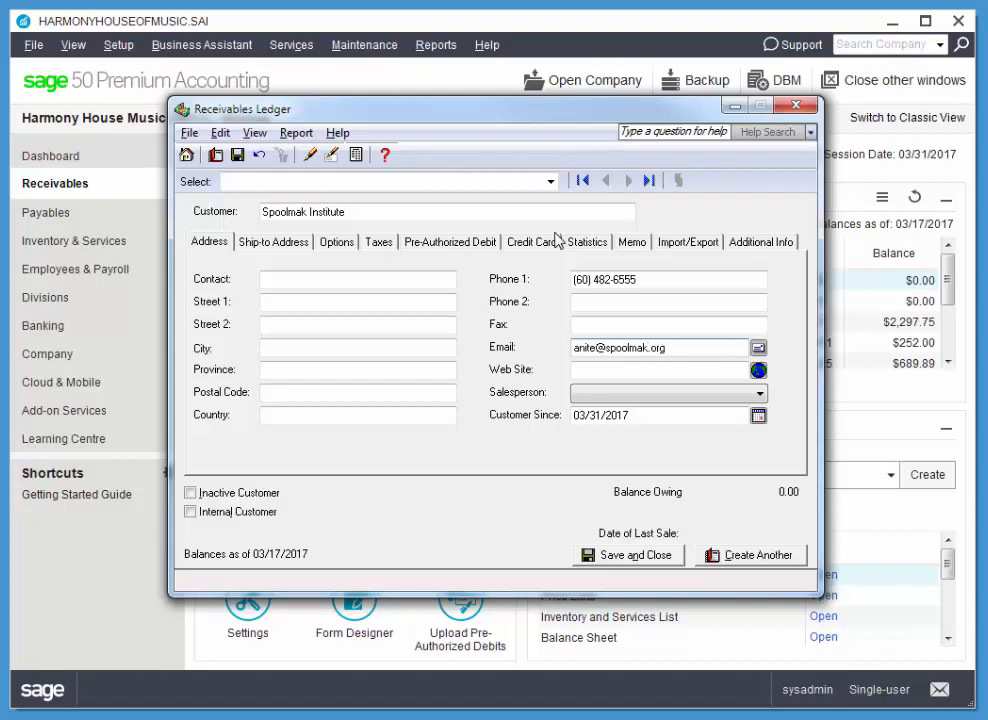
pyautogui.click(336, 285)
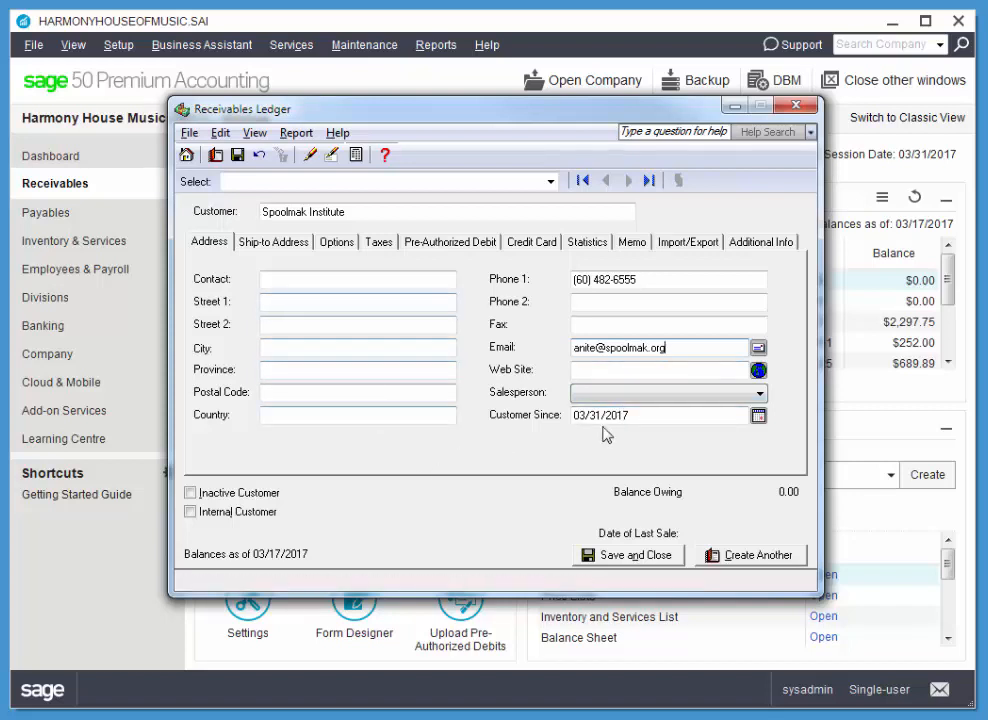
# Step: Set the Customer Since date to 02/01/2017
pyautogui.click(758, 416)
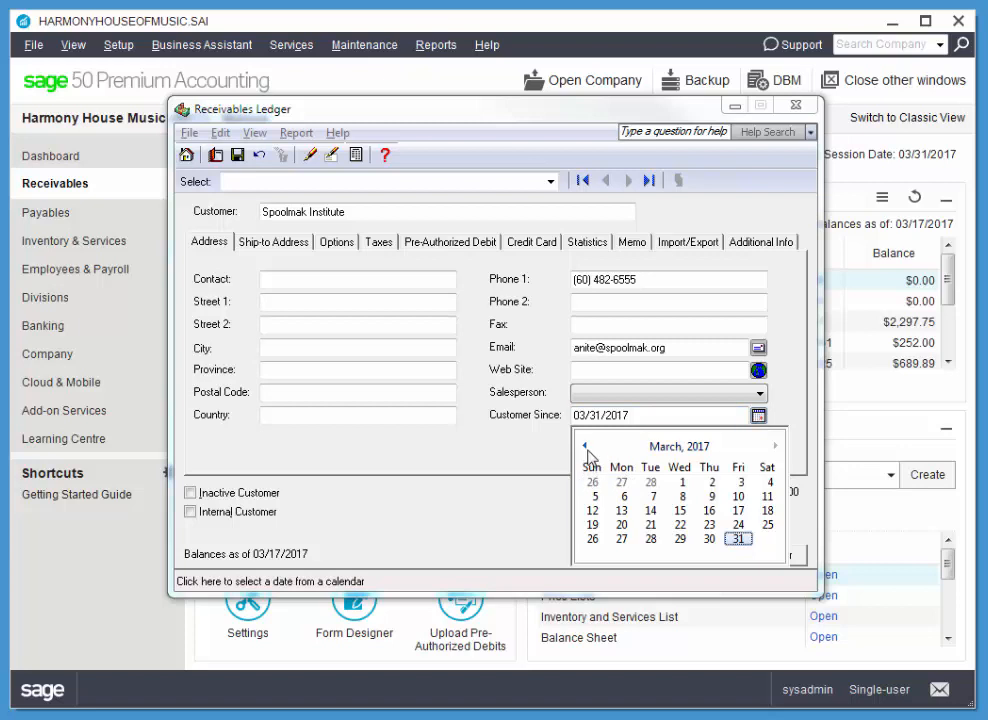
pyautogui.click(584, 447)
pyautogui.click(680, 482)
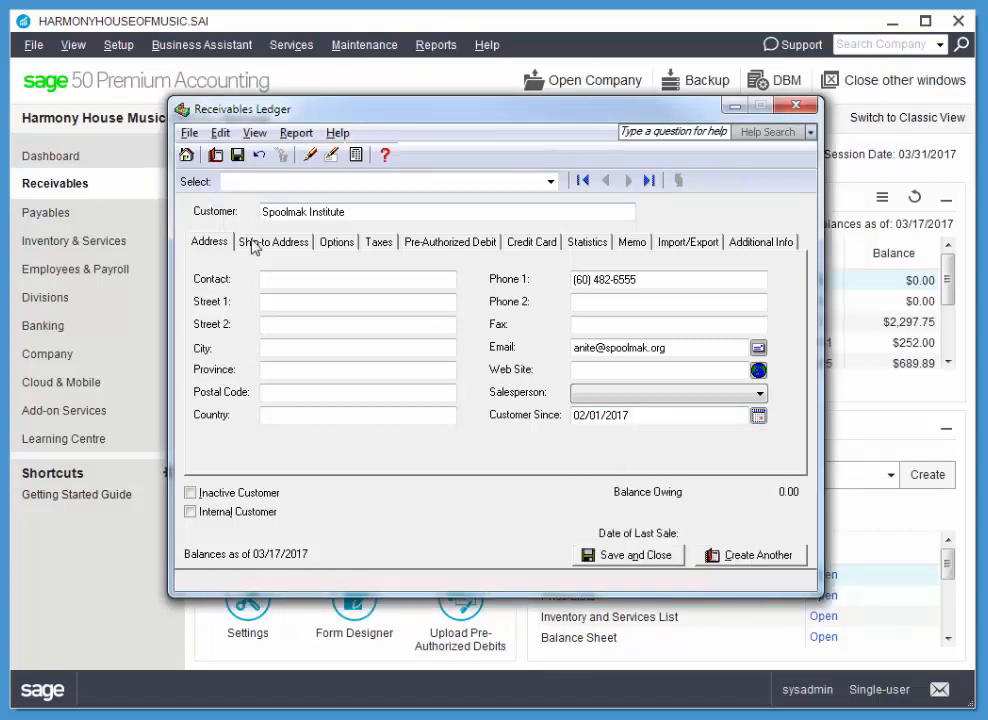
# Step: Enter early payment terms of 1.50% in 10 days, net 30 days, on the Options tab
pyautogui.click(340, 243)
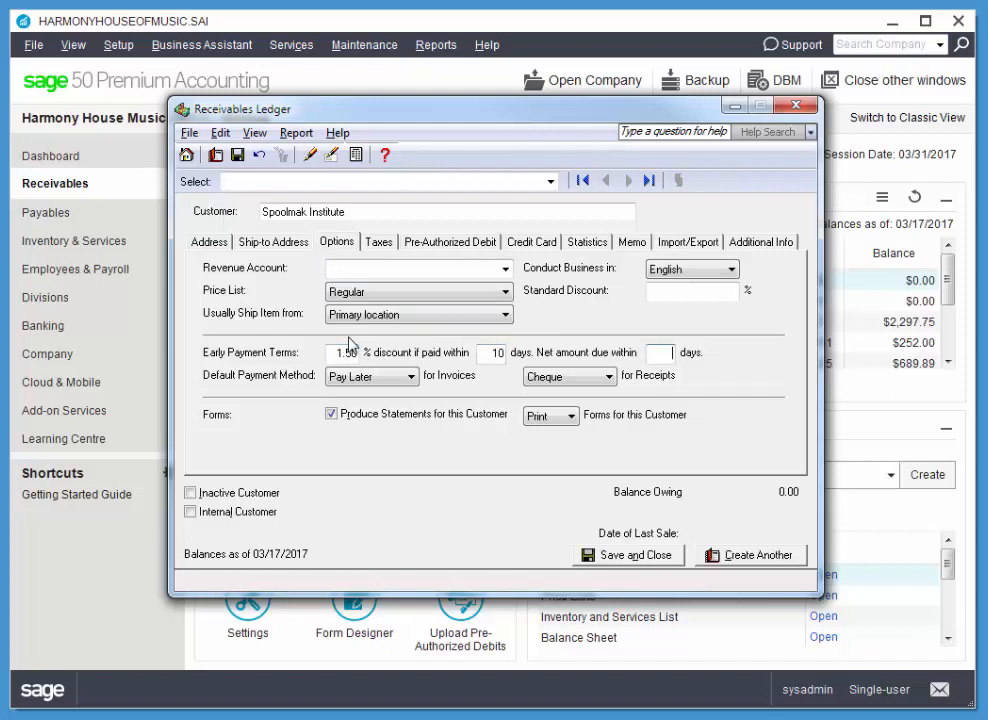
pyautogui.write('0')
pyautogui.press('Tab')
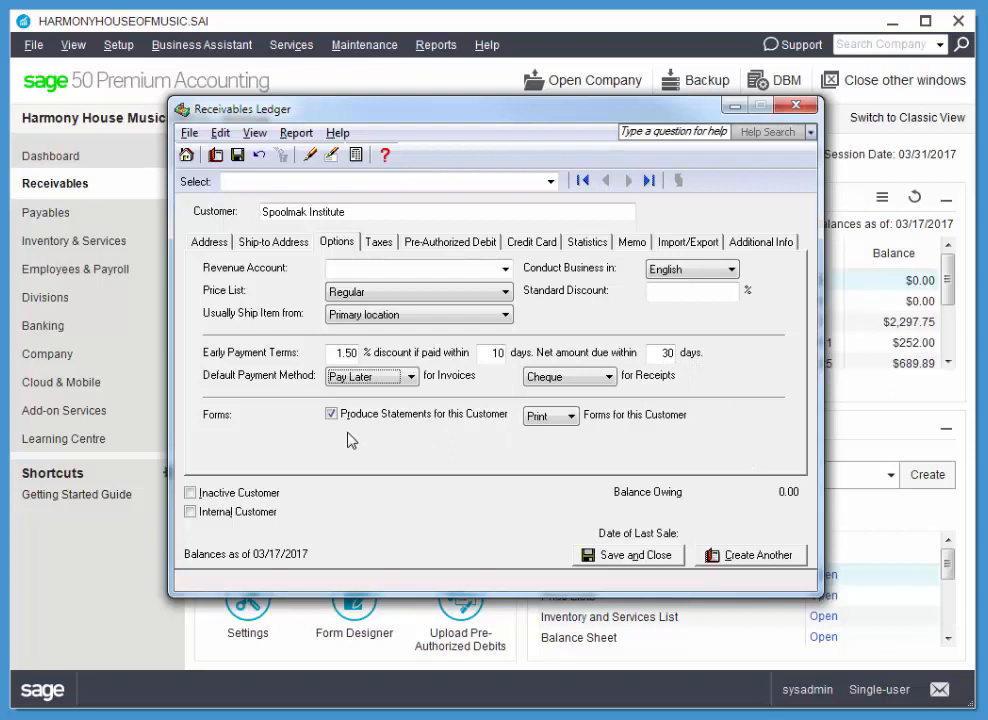
pyautogui.click(379, 245)
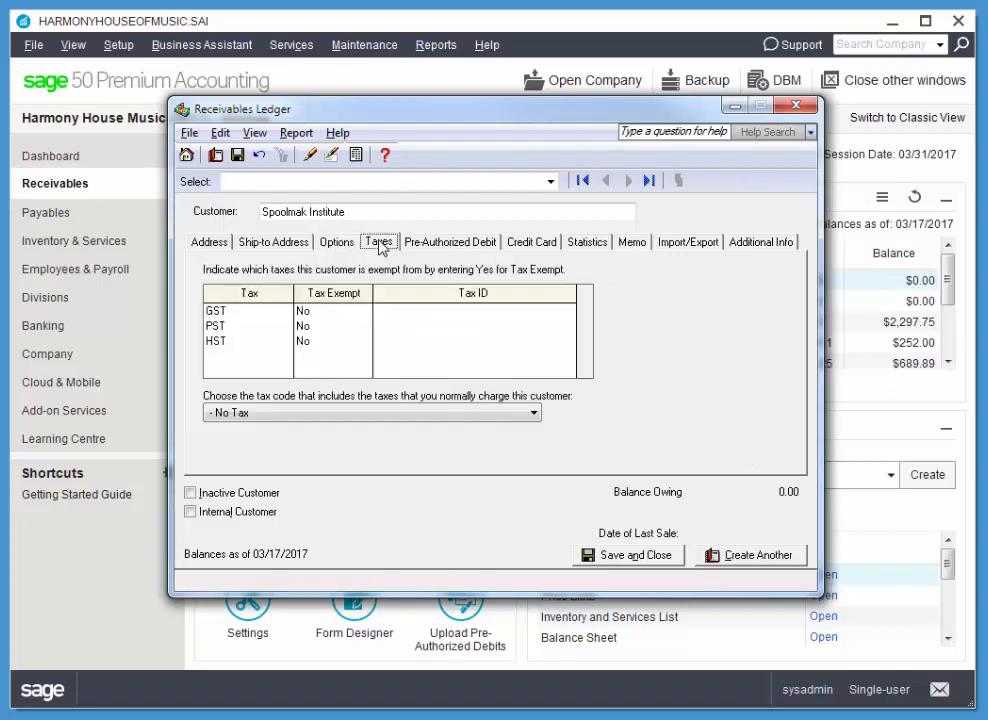
# Step: Choose the GP - GST 5% PST 7% tax code and enter a 15,000.00 credit limit
pyautogui.click(257, 414)
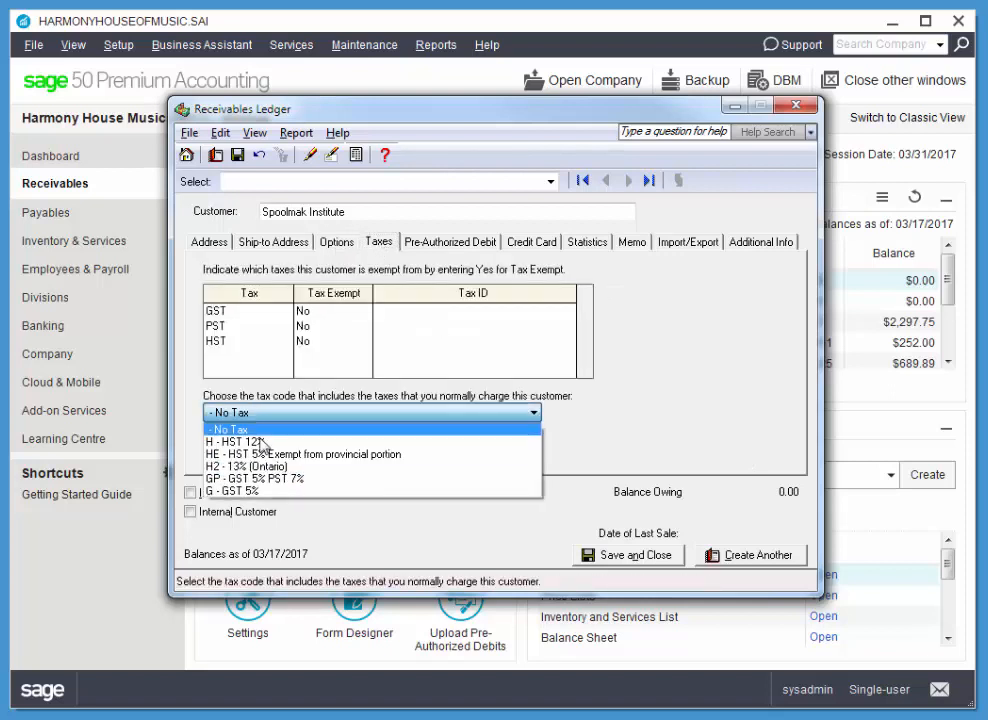
pyautogui.click(370, 478)
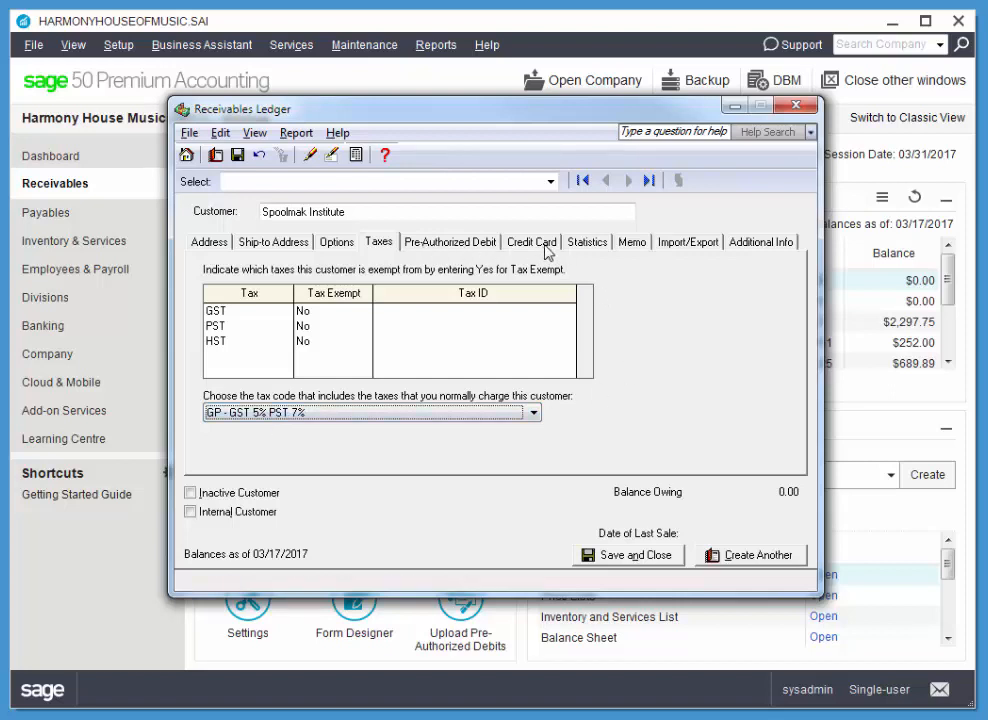
pyautogui.click(589, 248)
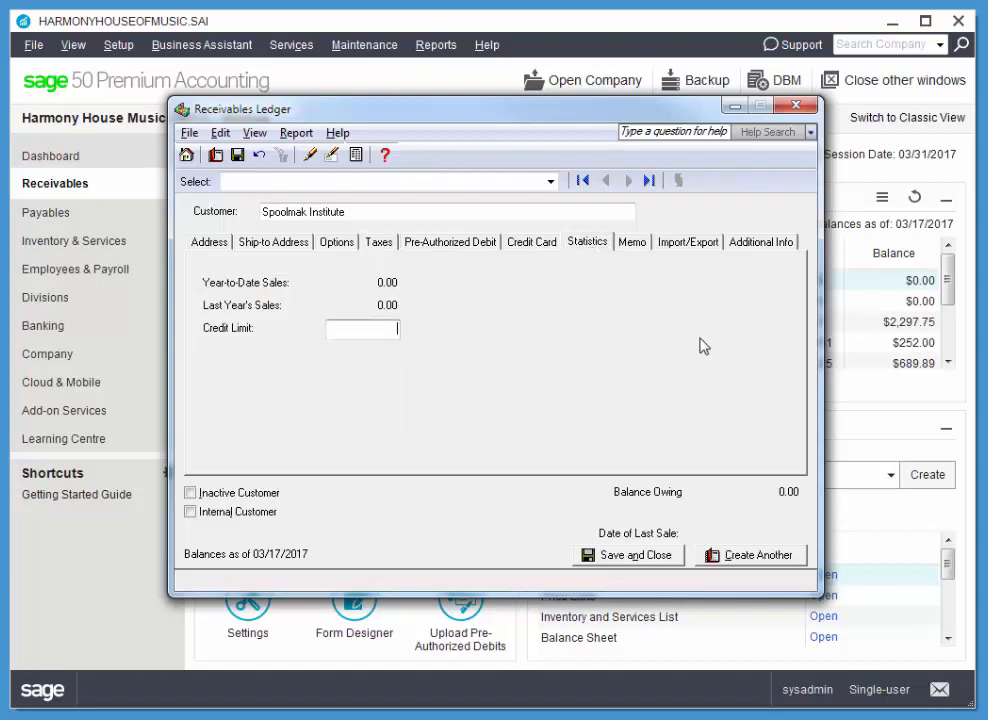
pyautogui.write('15000')
pyautogui.press('Tab')
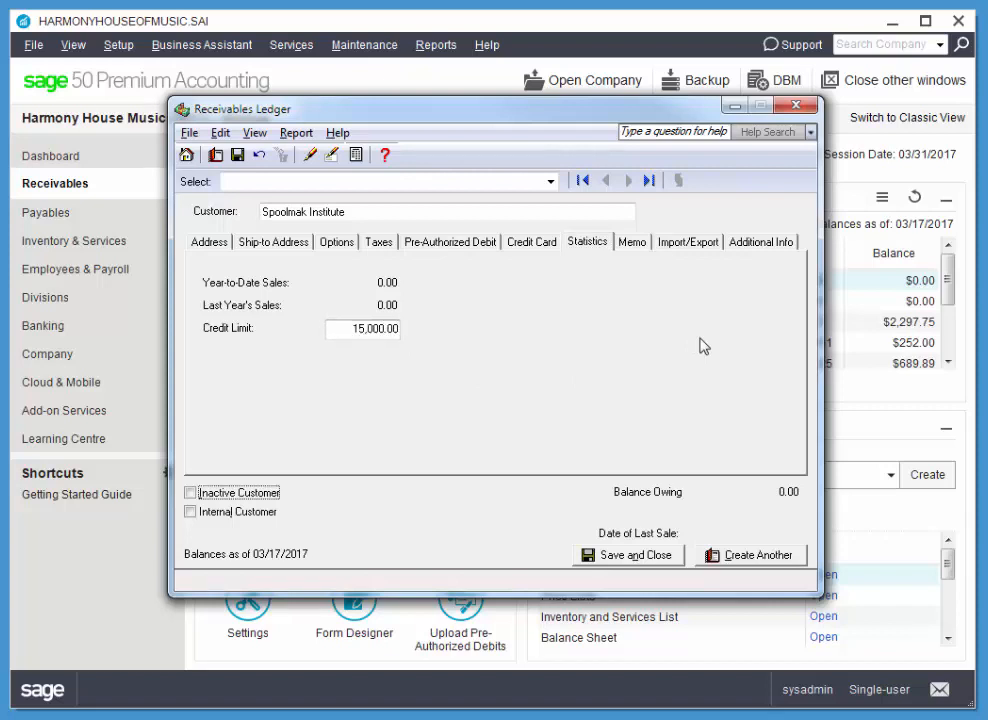
pyautogui.click(383, 339)
# Step: Paste the birthday-card reminder memo on the Memo tab and trim its extra wording
pyautogui.click(633, 248)
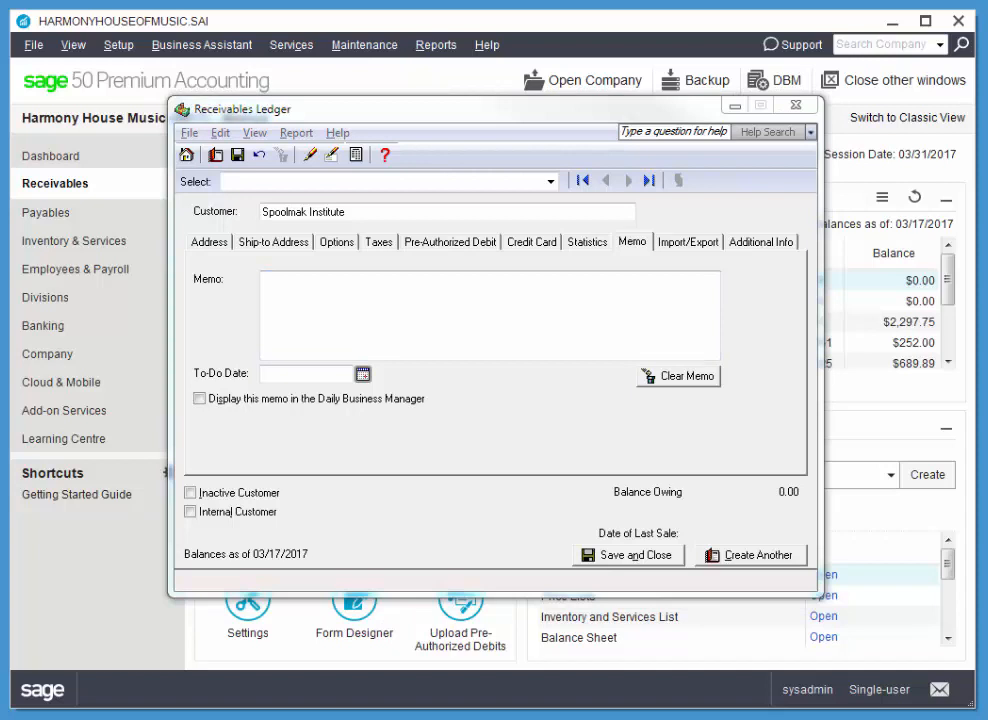
pyautogui.click(485, 322)
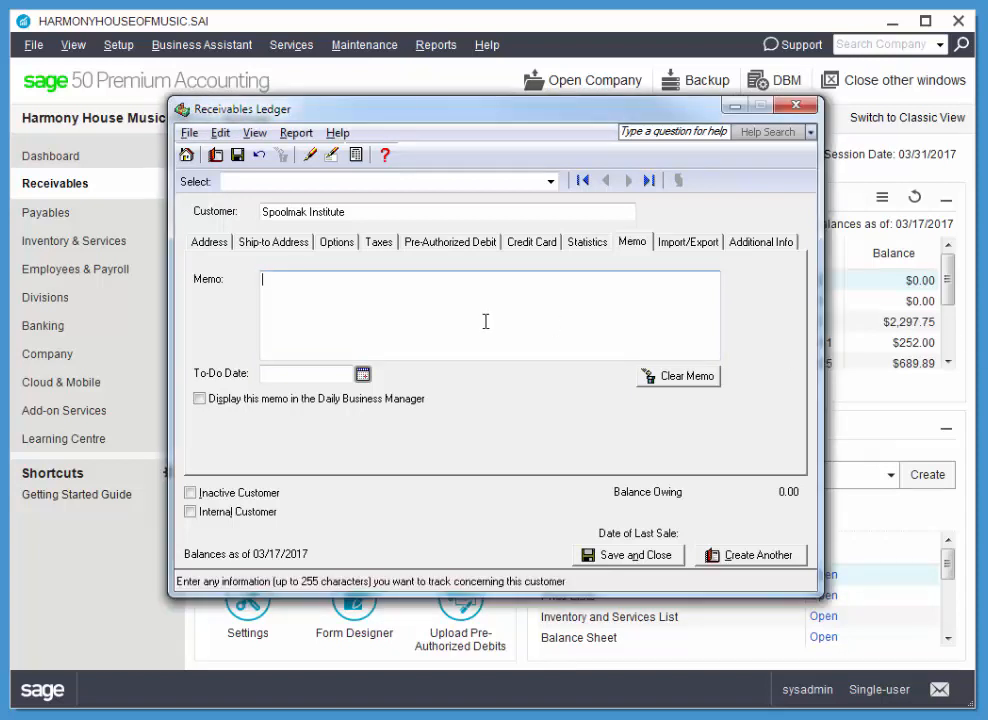
pyautogui.write('Send a birthday card to Alain; To Do Date: Apr 20; Display this memo')
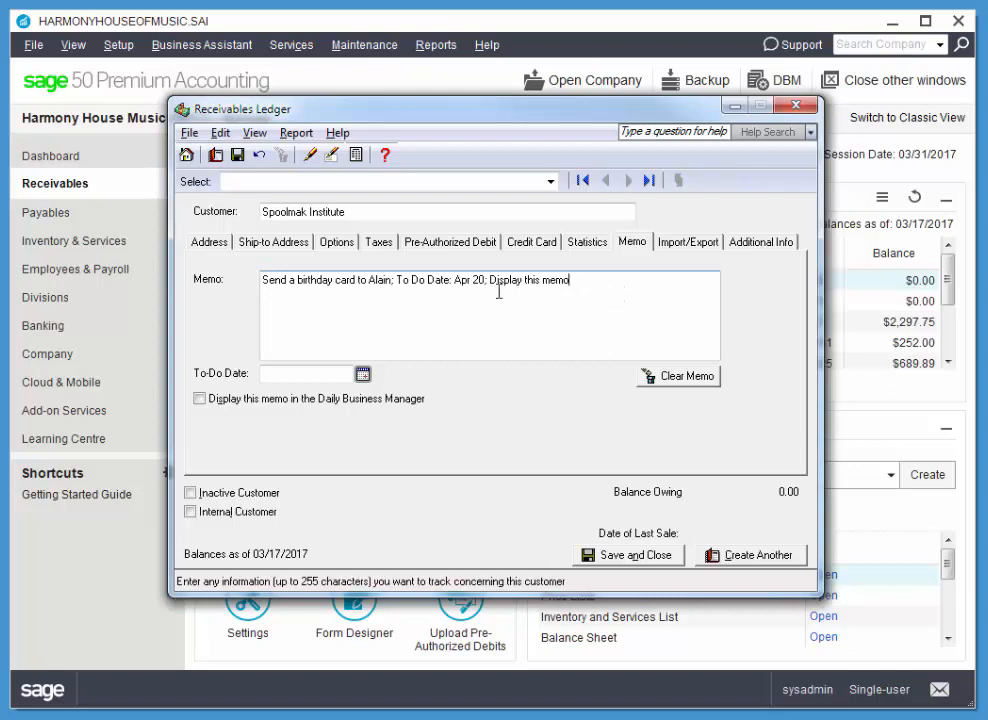
pyautogui.moveTo(454, 281); pyautogui.dragTo(622, 278)
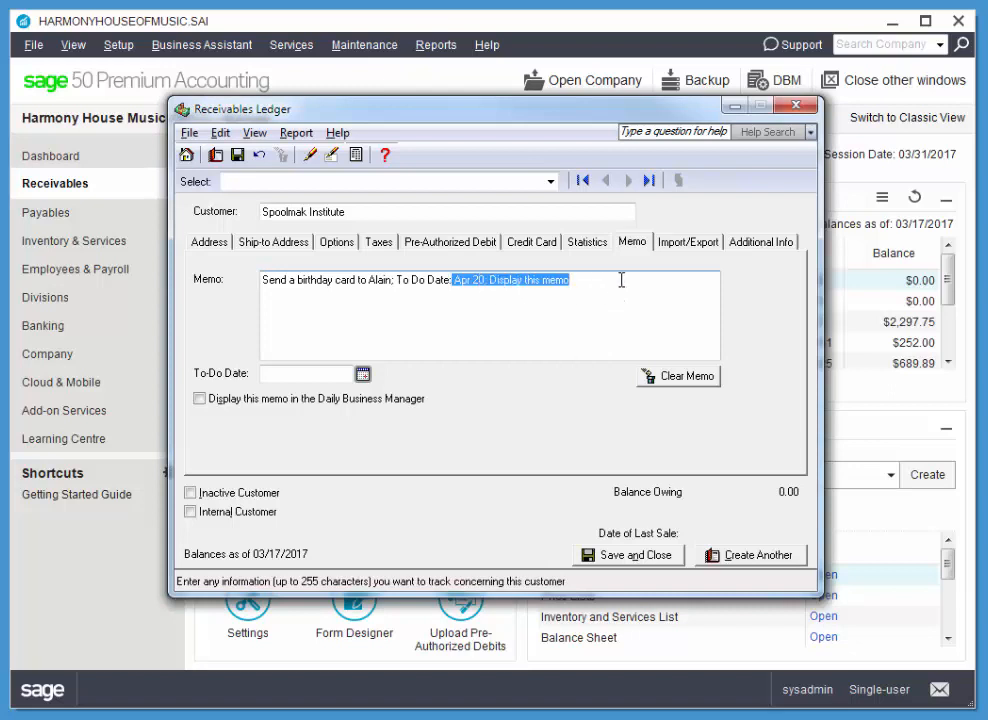
pyautogui.press('BackSpace')
pyautogui.press('BackSpace')
pyautogui.press('BackSpace')
pyautogui.press('BackSpace')
pyautogui.press('BackSpace')
pyautogui.press('BackSpace')
pyautogui.press('BackSpace')
pyautogui.press('BackSpace')
pyautogui.press('BackSpace')
pyautogui.press('BackSpace')
pyautogui.press('BackSpace')
pyautogui.press('BackSpace')
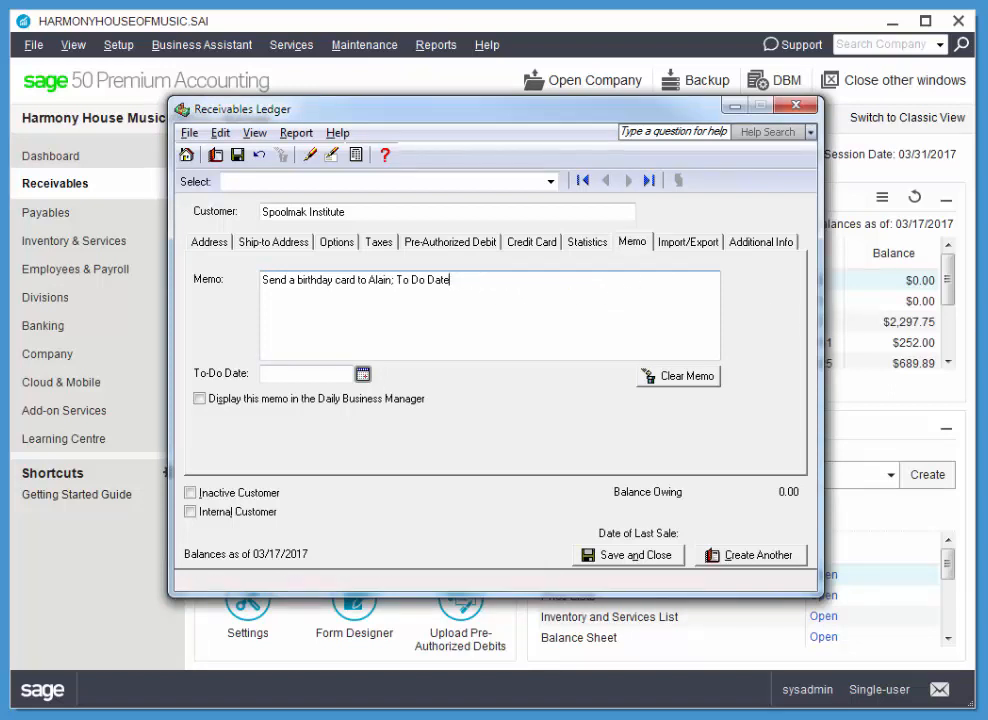
pyautogui.press('BackSpace')
pyautogui.press('BackSpace')
# Step: Set the to-do date to 04/20/2017, show it in the Daily Business Manager, and save
pyautogui.click(364, 374)
pyautogui.click(464, 405)
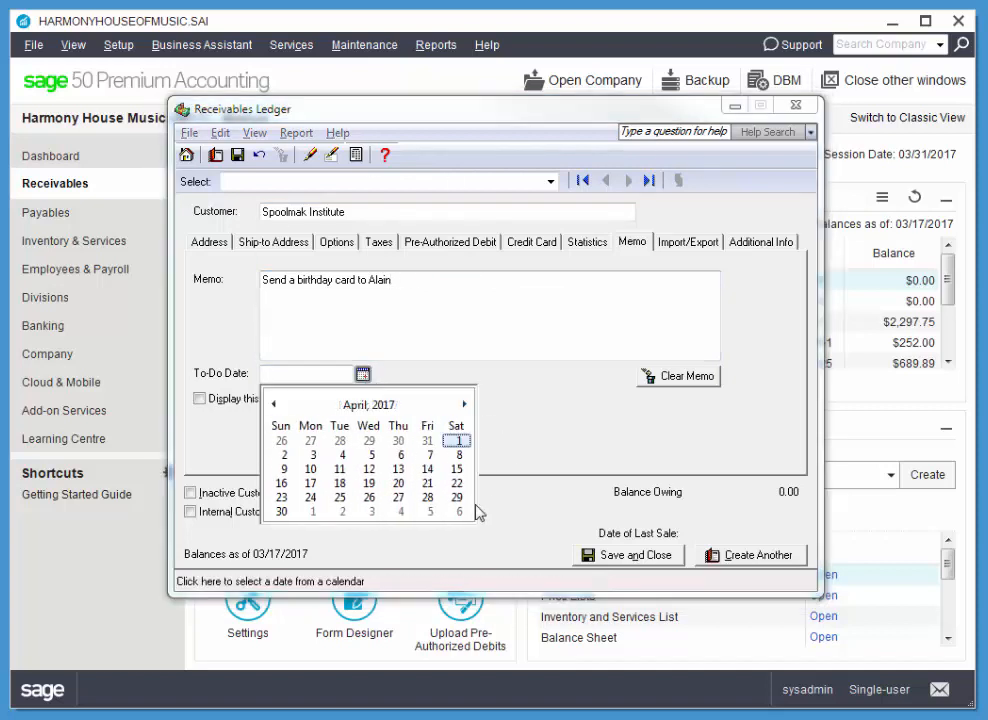
pyautogui.click(398, 484)
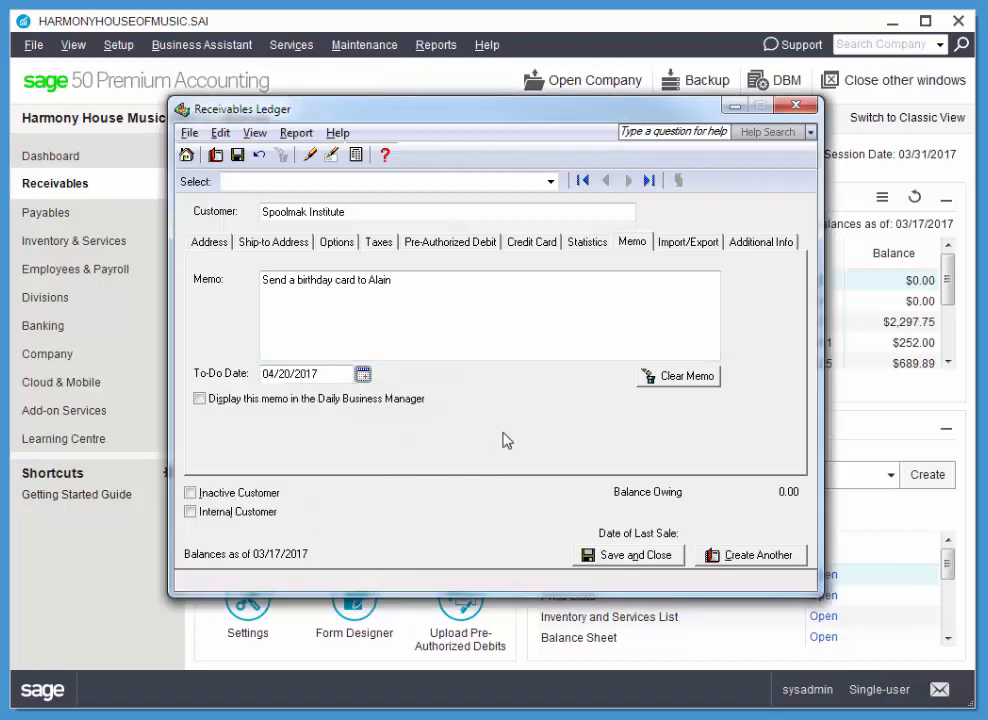
pyautogui.click(199, 398)
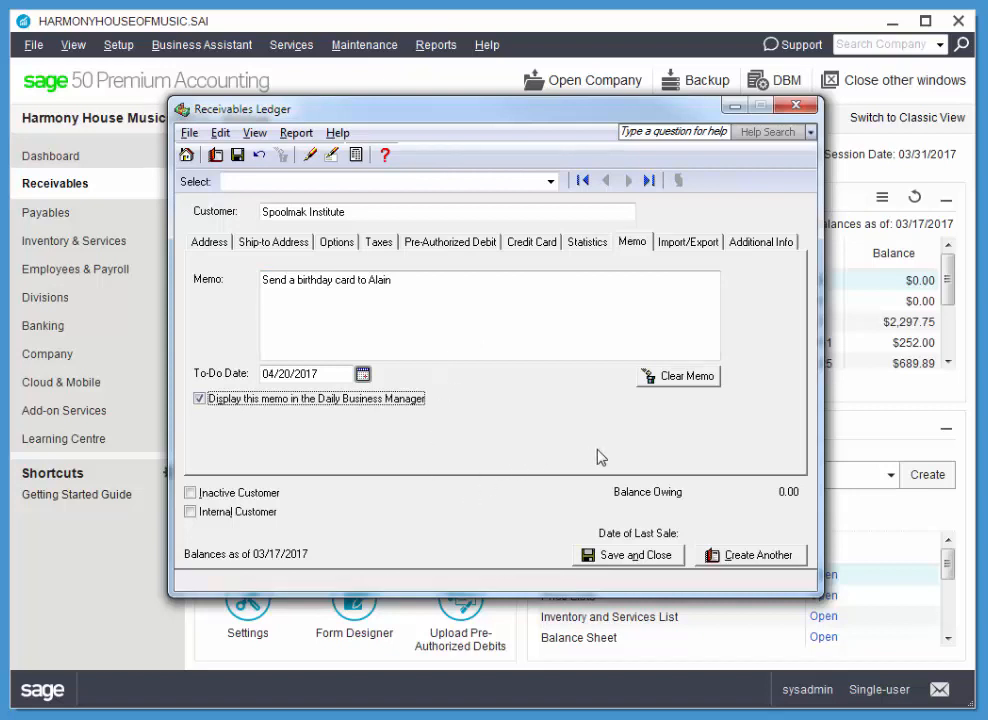
pyautogui.click(633, 556)
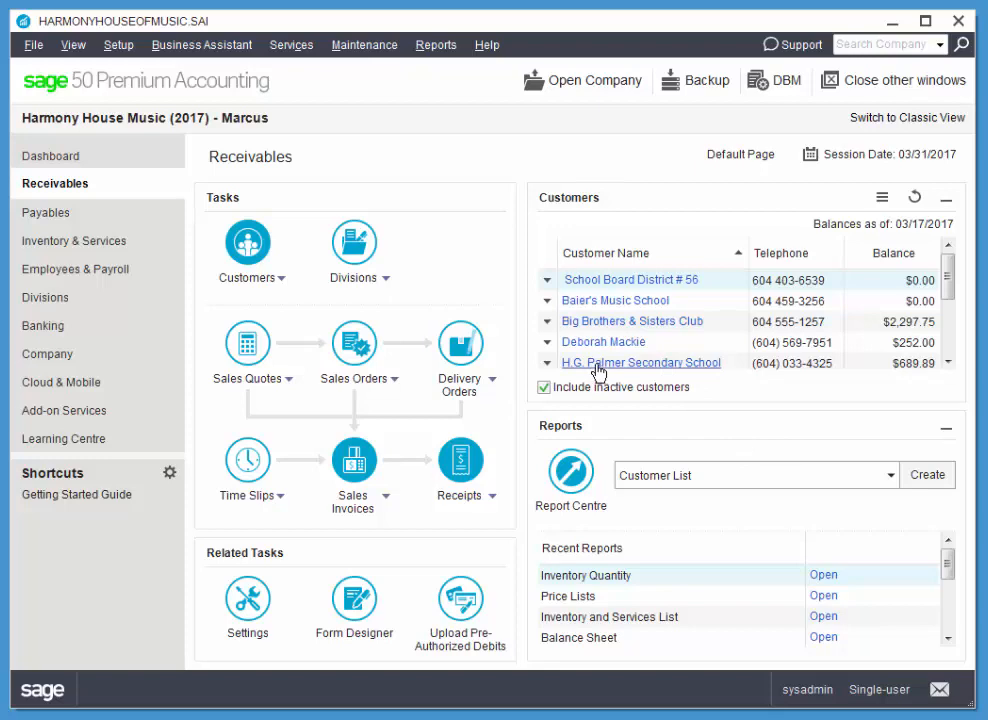
# Step: Open and close H.G. Palmer Secondary School's record from the customer list, then close the Customers window
pyautogui.click(640, 364)
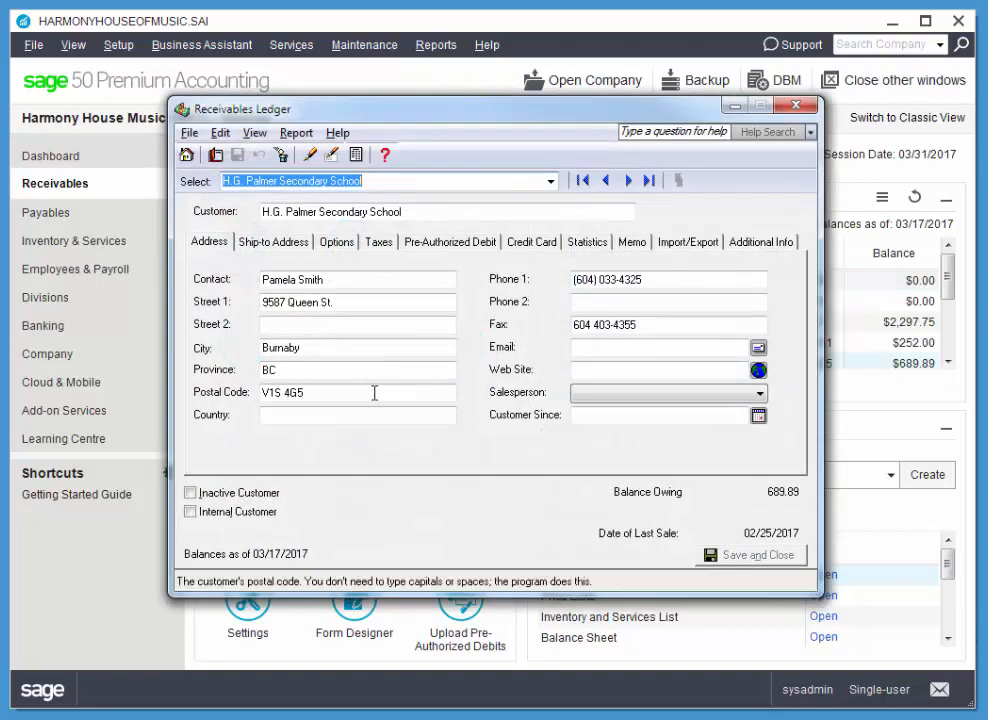
pyautogui.click(797, 105)
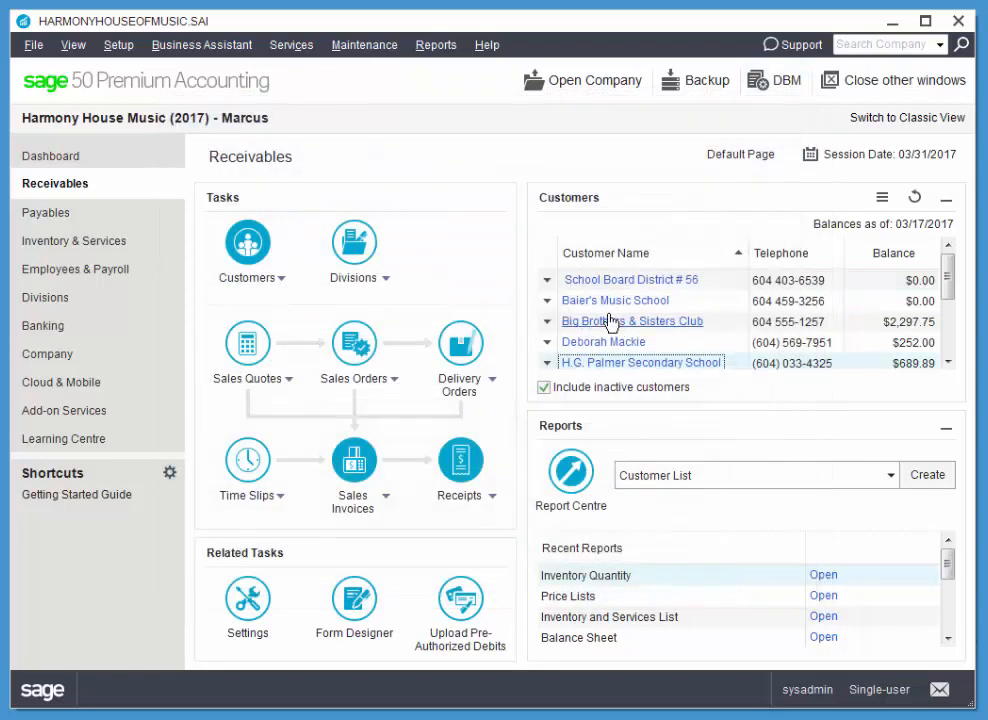
pyautogui.click(248, 242)
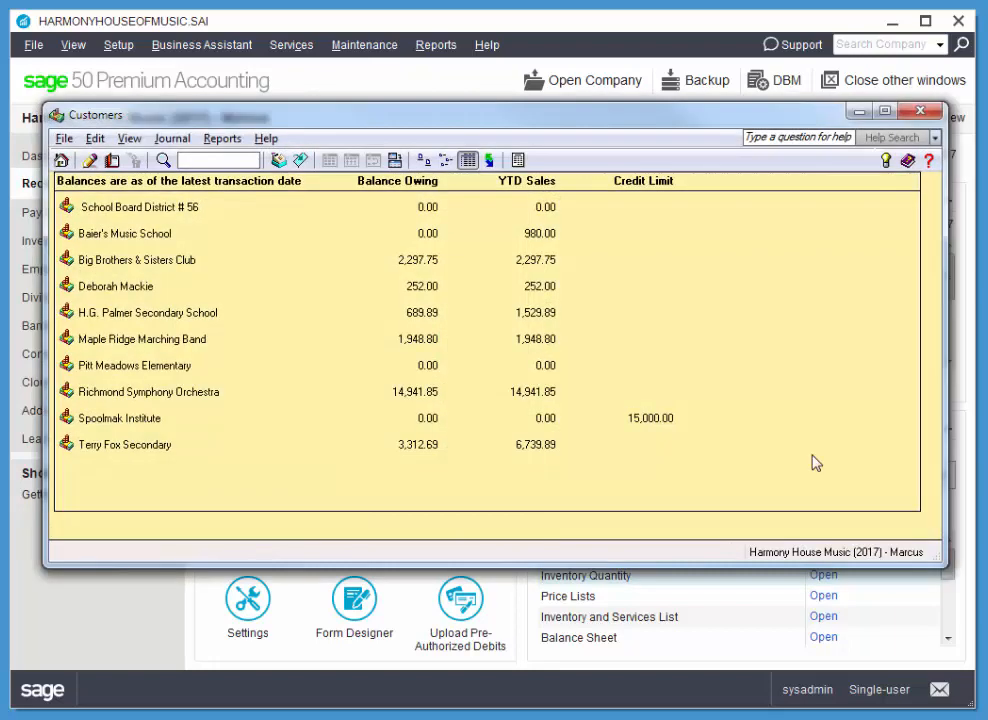
pyautogui.click(120, 316)
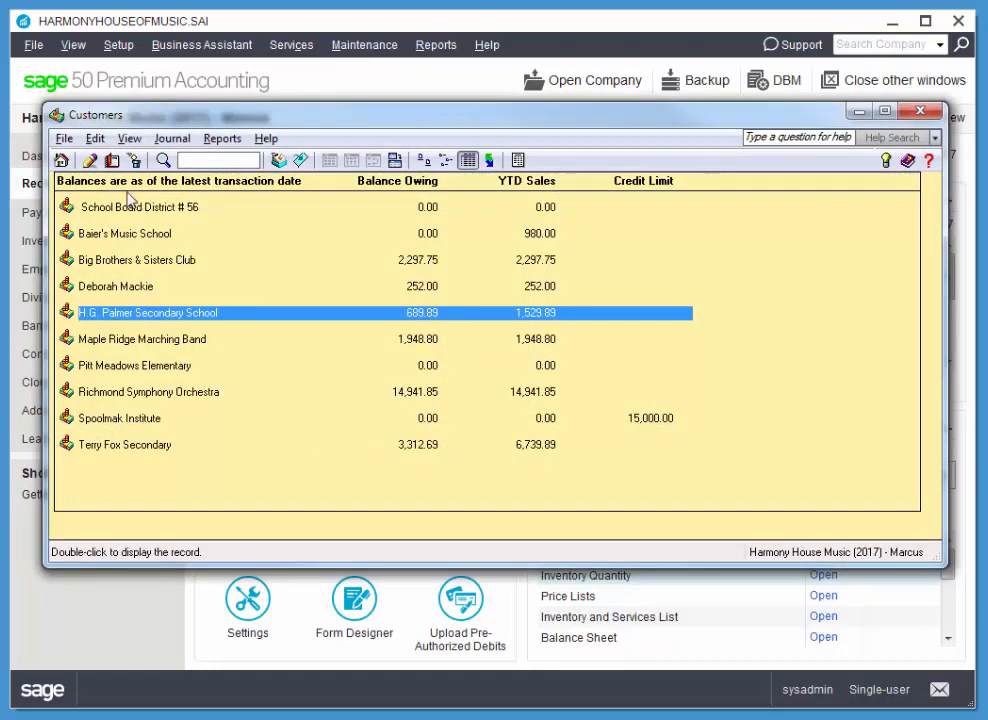
pyautogui.click(89, 161)
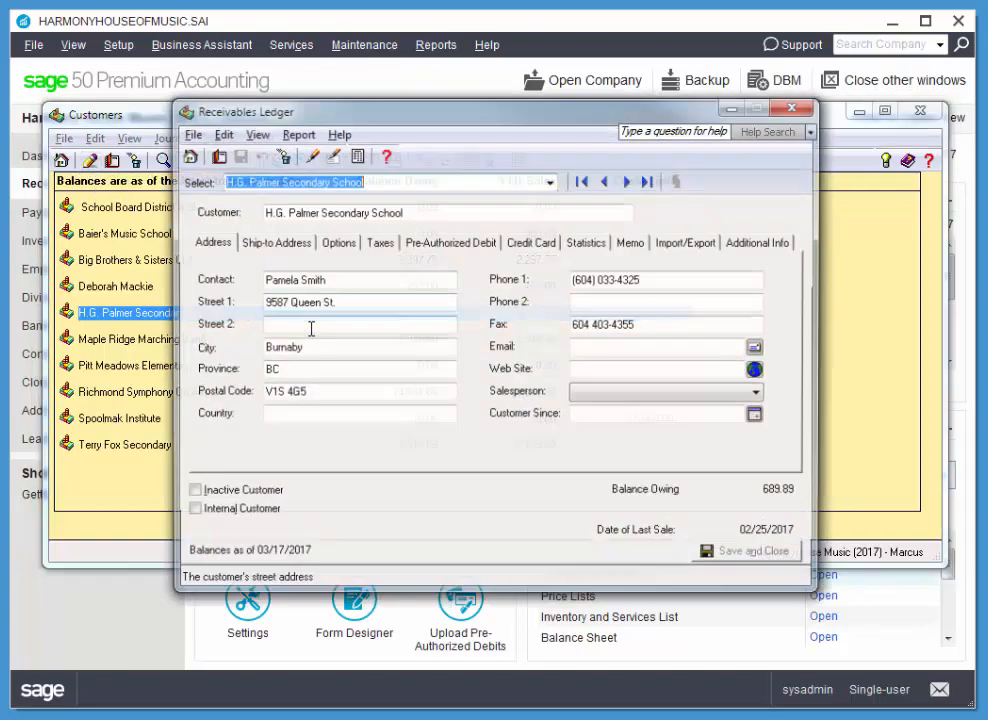
pyautogui.click(805, 107)
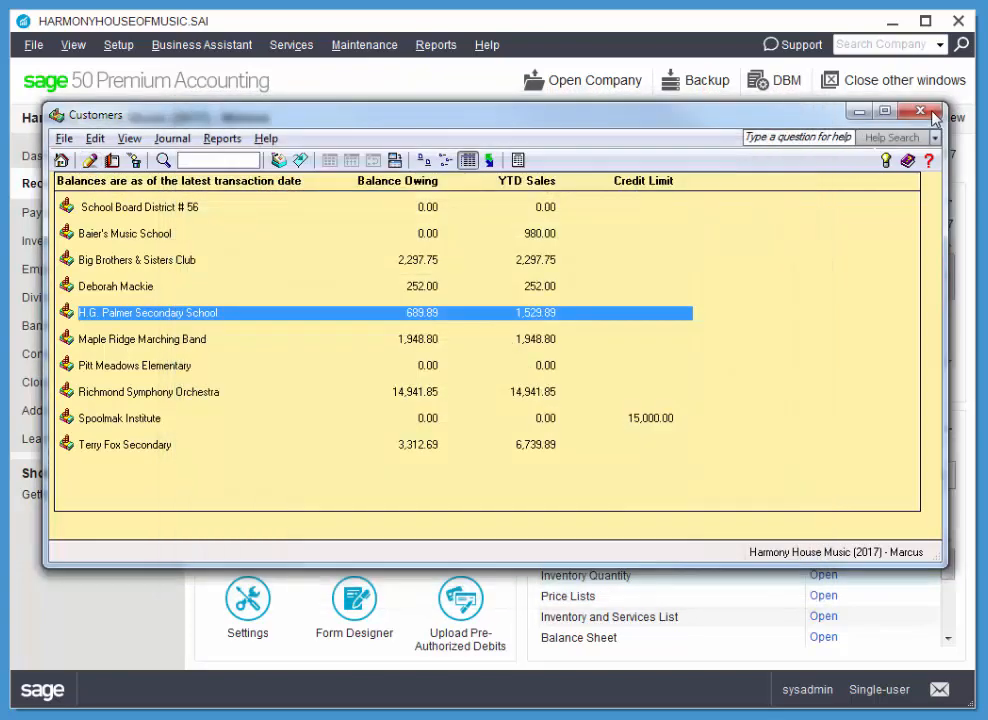
pyautogui.click(920, 110)
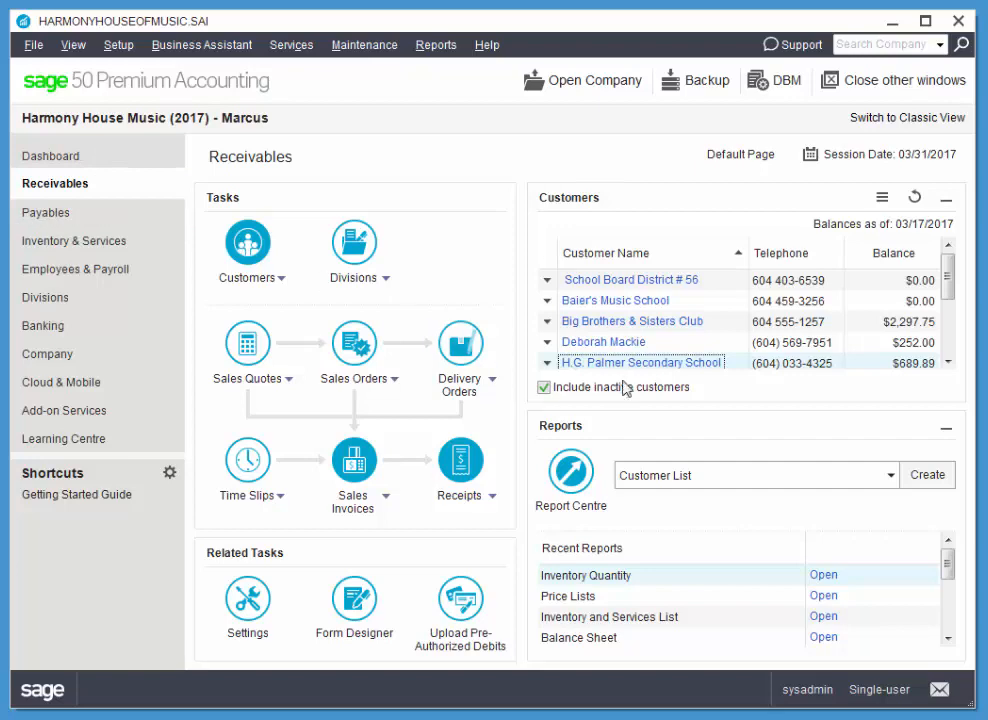
# Step: Replace H.G. Palmer Secondary School's main phone number with the new one
pyautogui.click(593, 366)
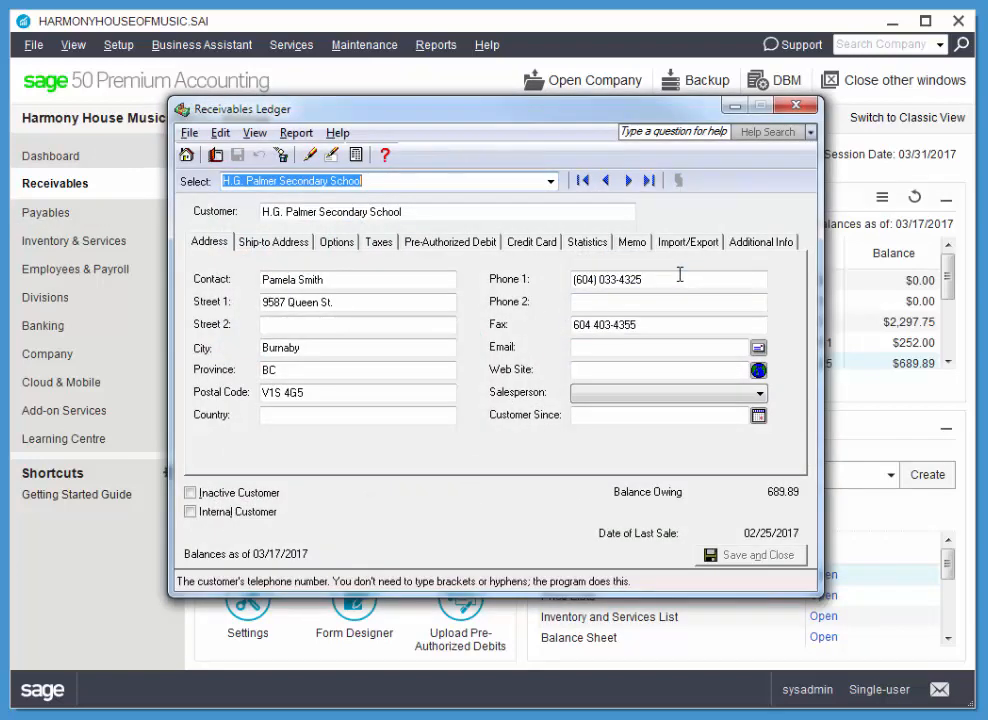
pyautogui.moveTo(679, 279); pyautogui.dragTo(540, 279)
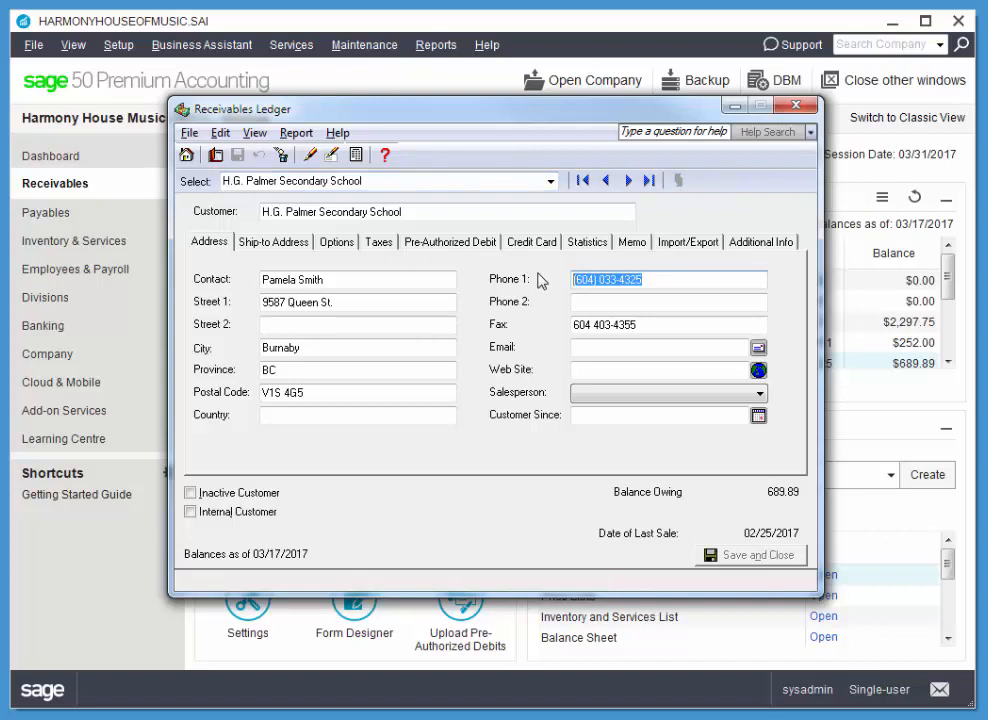
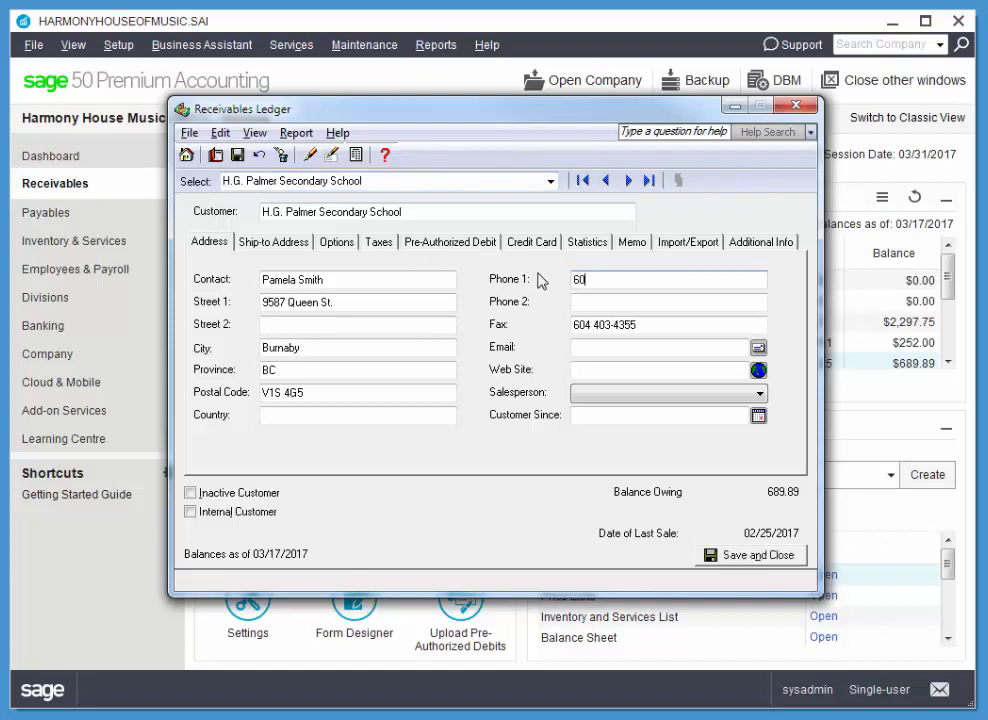
pyautogui.press('Tab')
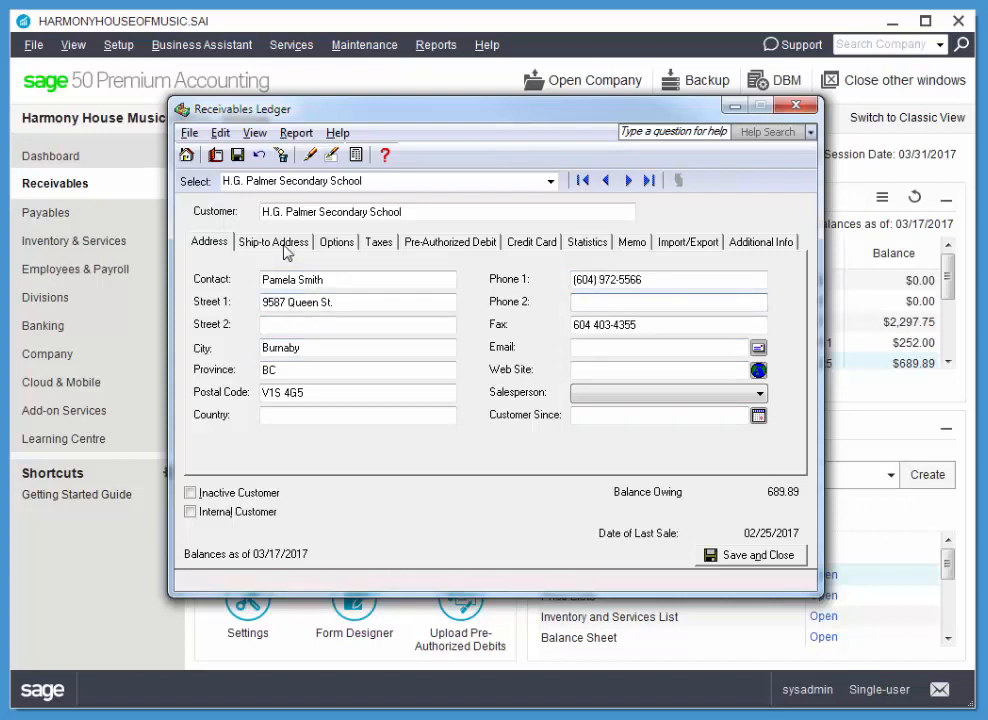
# Step: Set early payment terms of 2% in 10 days, net 30 days
pyautogui.click(323, 246)
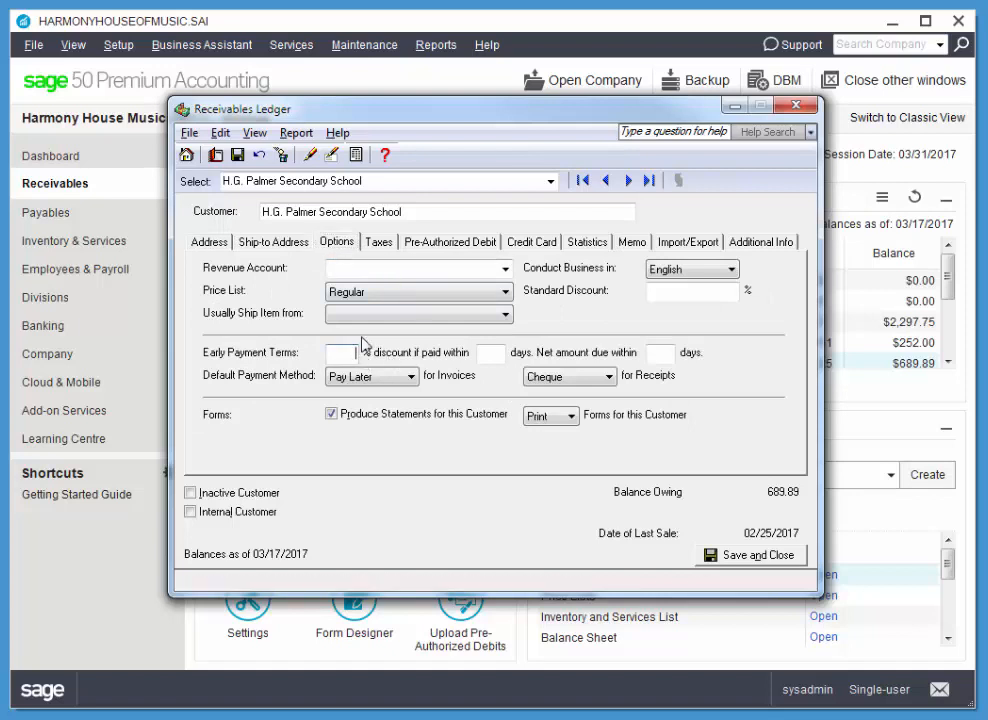
pyautogui.write('2')
pyautogui.press('Tab')
pyautogui.write('10')
pyautogui.press('Tab')
pyautogui.write('30')
pyautogui.press('Tab')
pyautogui.press('Tab')
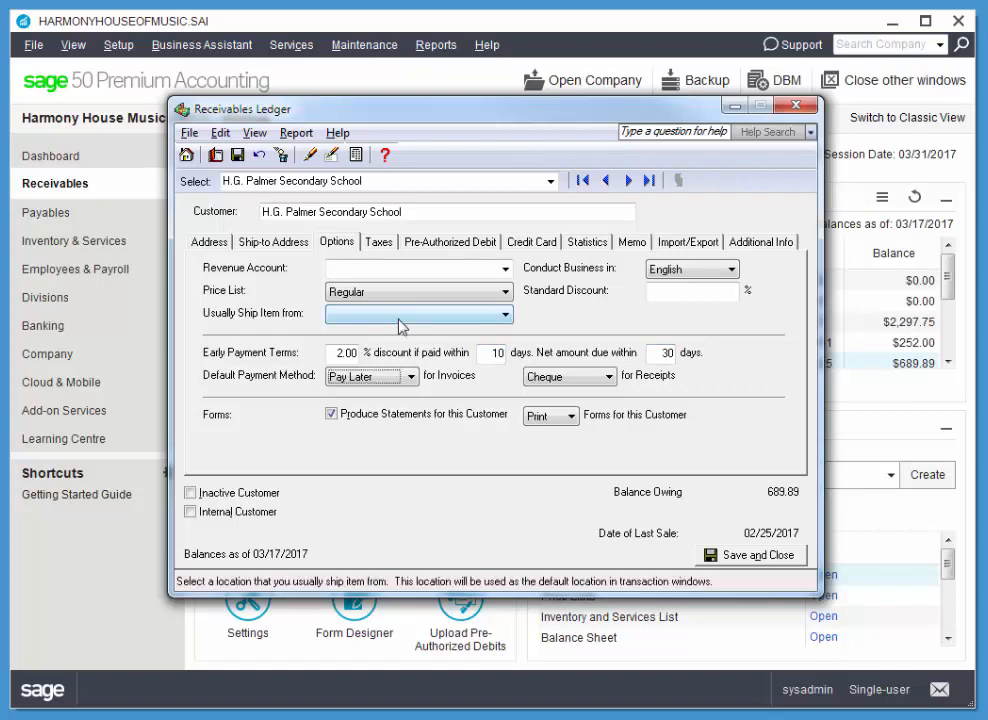
# Step: Choose the GP - GST 5% PST 7% tax code and save the customer record
pyautogui.click(386, 250)
pyautogui.click(326, 411)
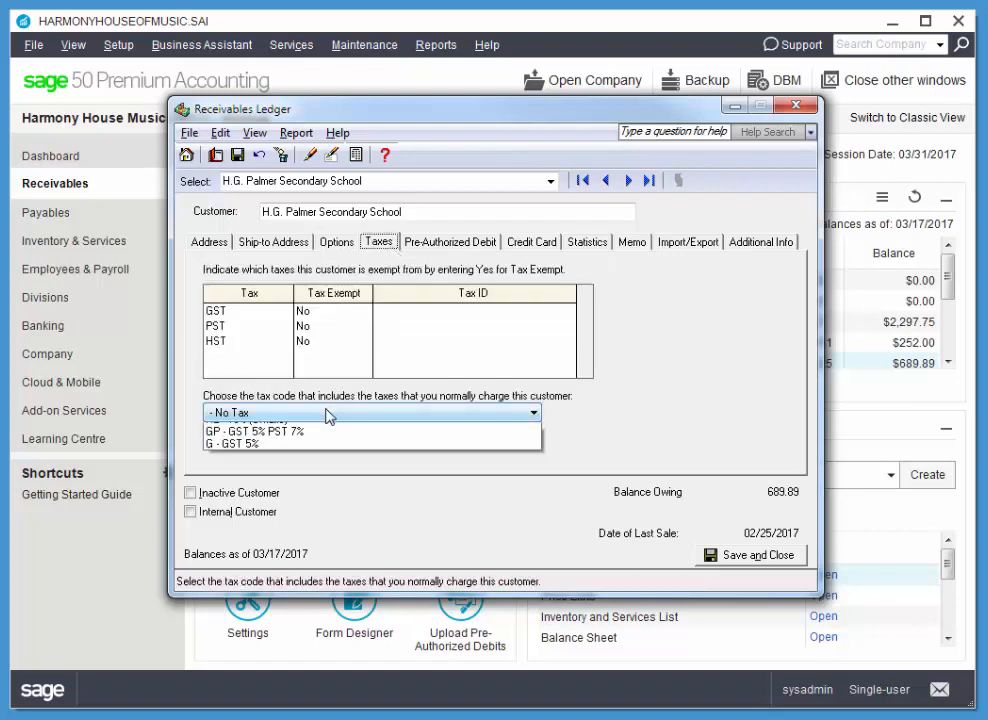
pyautogui.click(300, 478)
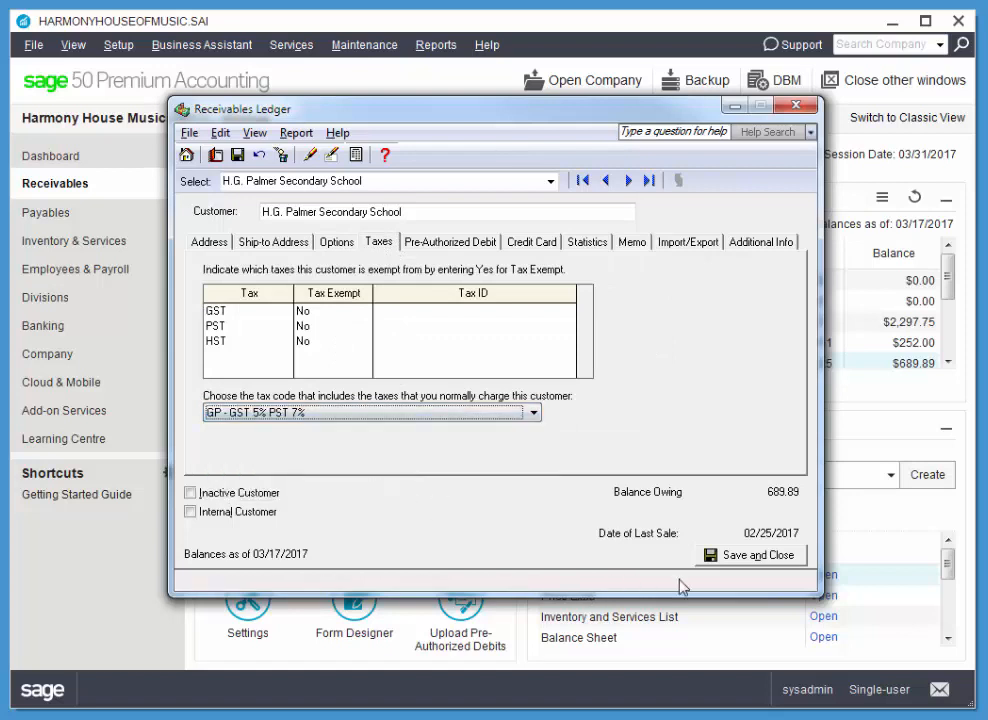
pyautogui.click(740, 558)
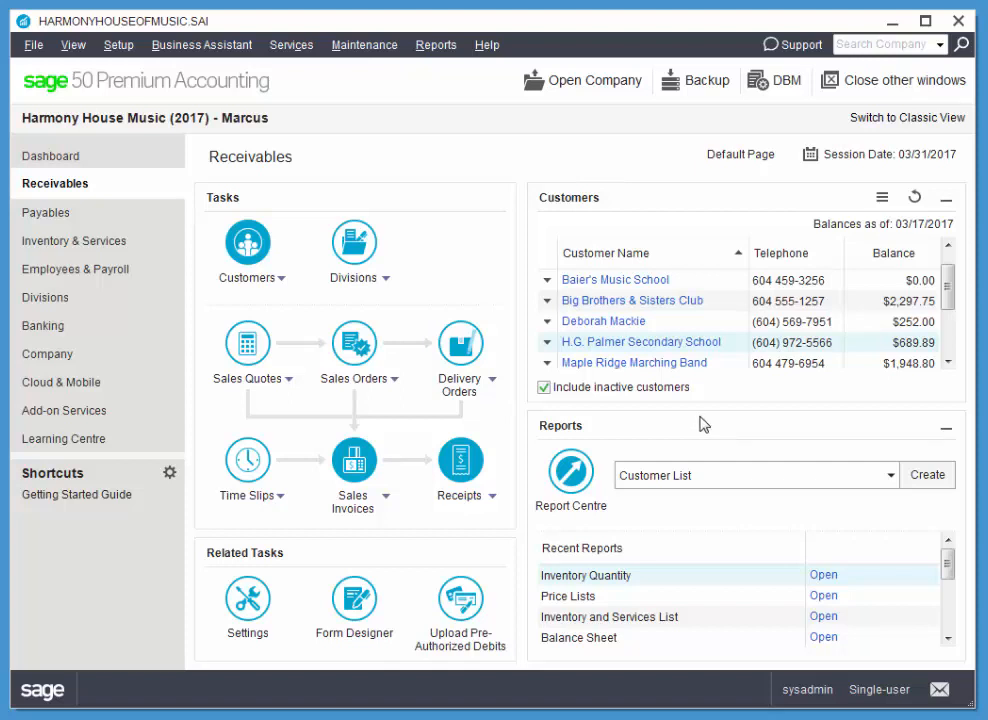
# Step: Open Setup > Settings at the Receivables Comments page and centre the window
pyautogui.click(121, 47)
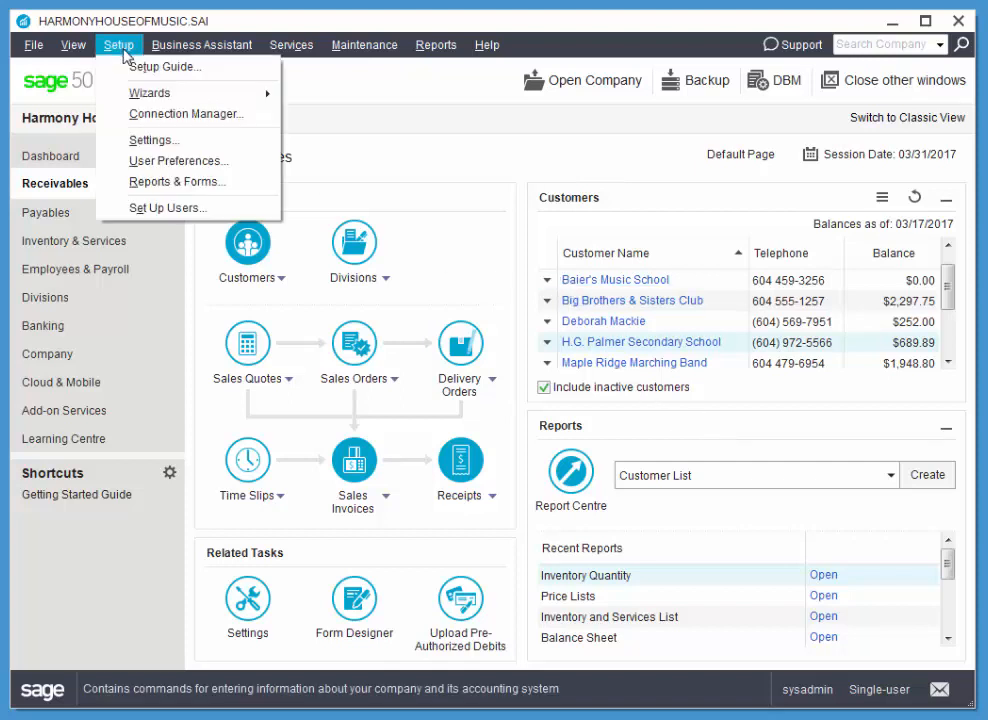
pyautogui.click(158, 141)
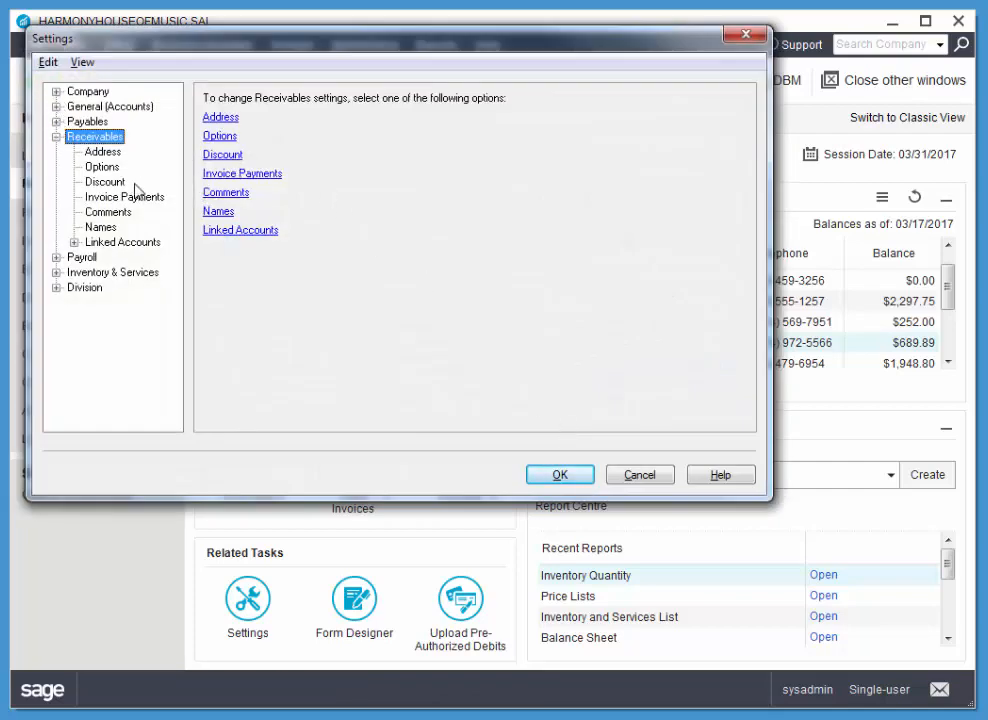
pyautogui.click(112, 212)
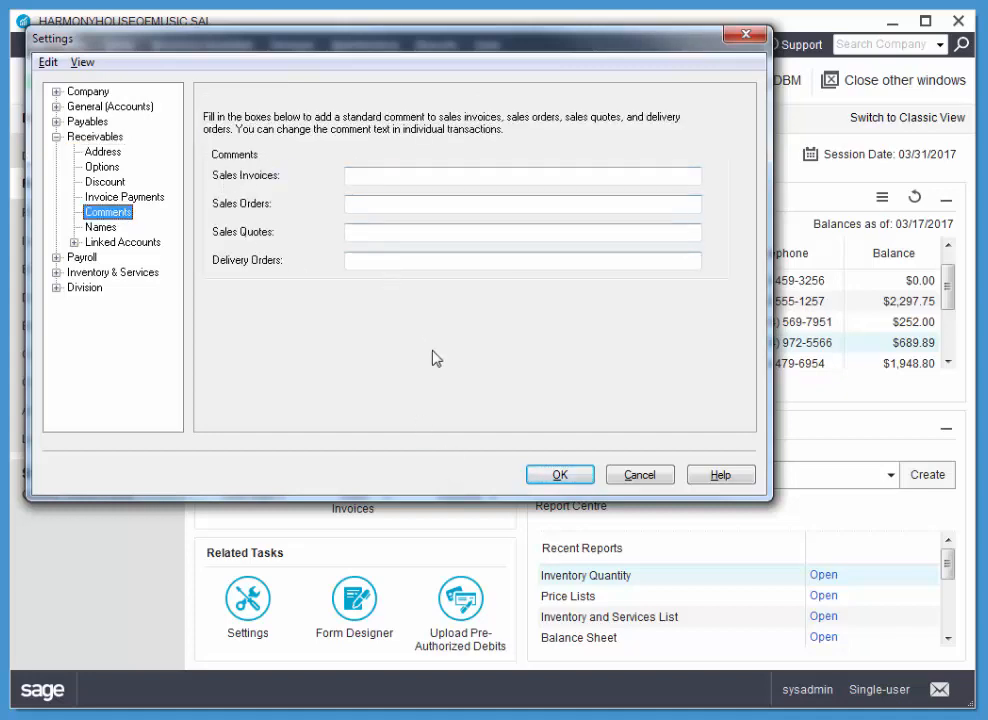
pyautogui.click(503, 175)
pyautogui.moveTo(538, 58); pyautogui.dragTo(689, 147)
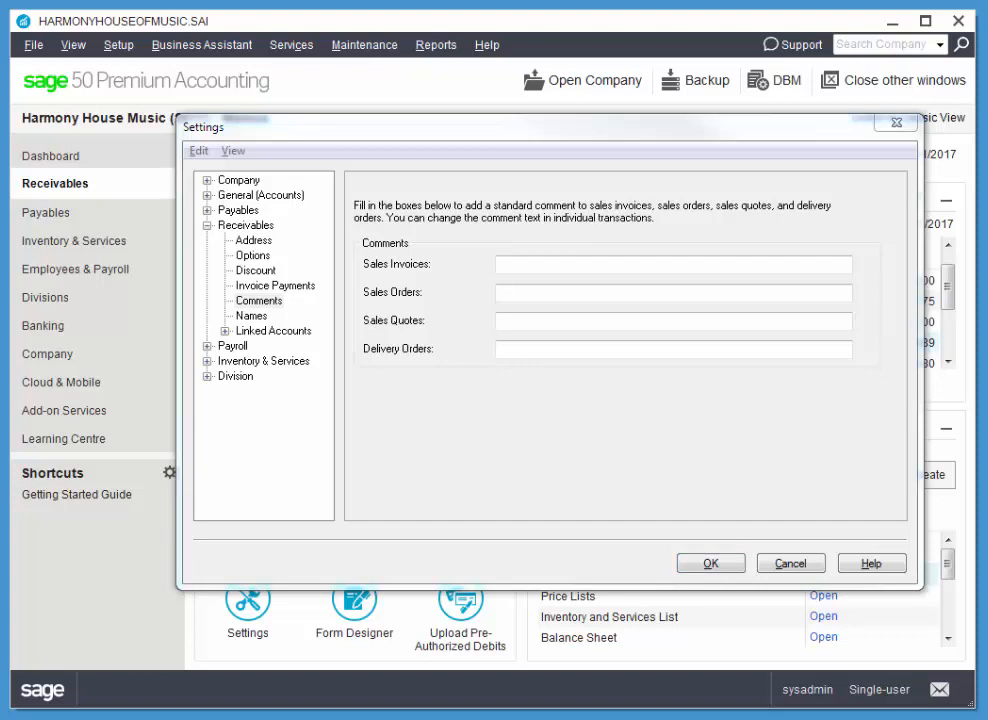
# Step: Paste the 2-year instrument warranty note as the Sales Invoices comment
pyautogui.click(553, 266)
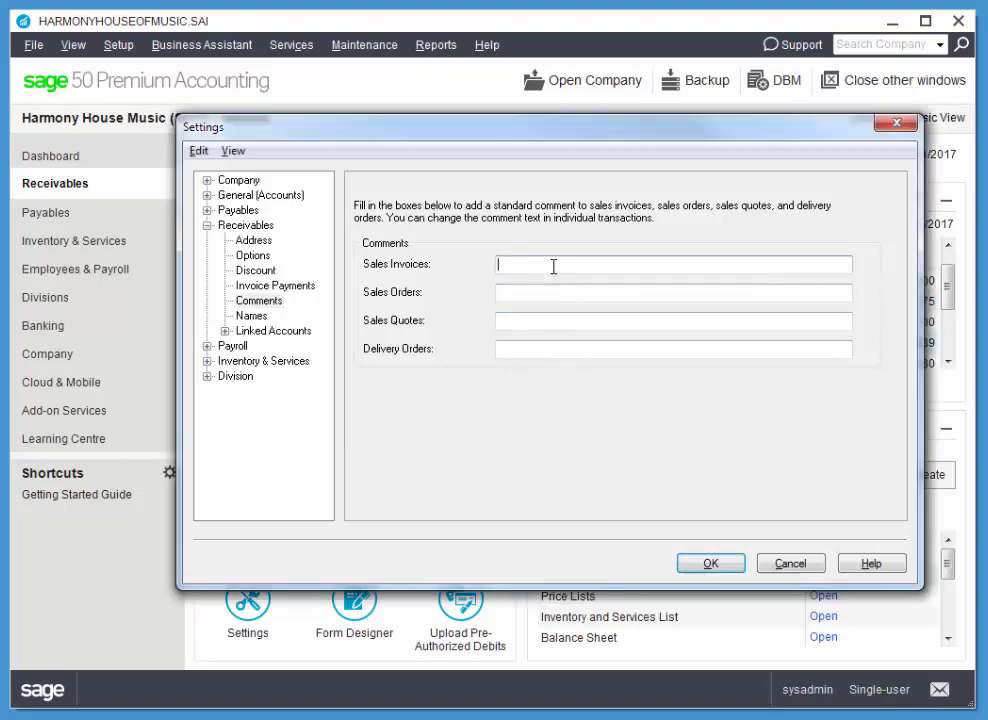
pyautogui.write('2 year warranty on all musical instruments;')
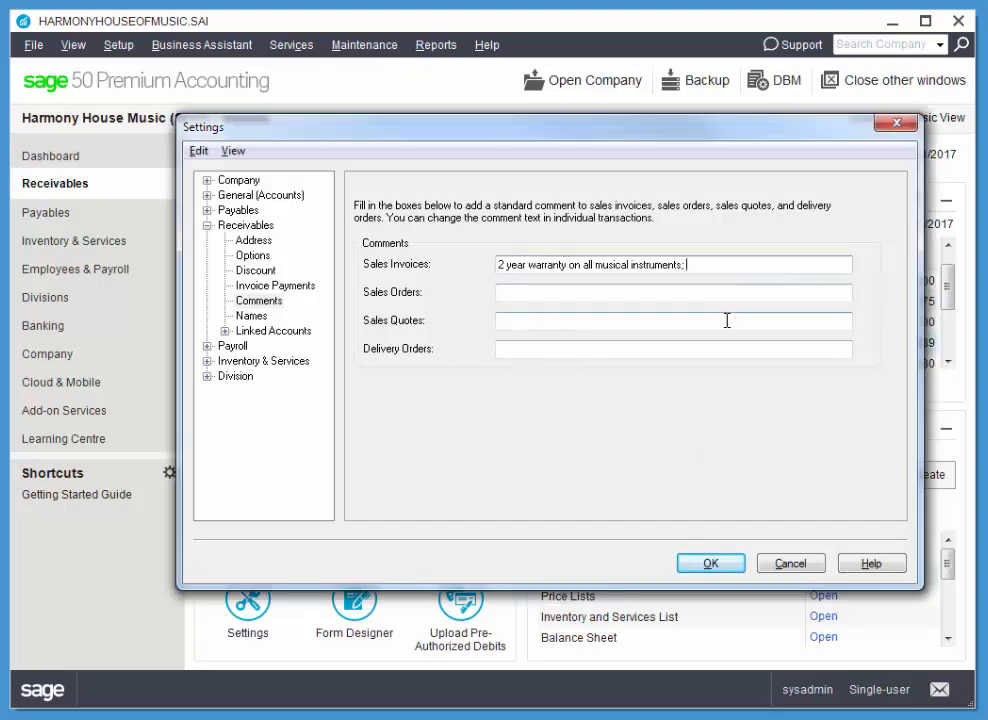
pyautogui.press('BackSpace')
pyautogui.press('BackSpace')
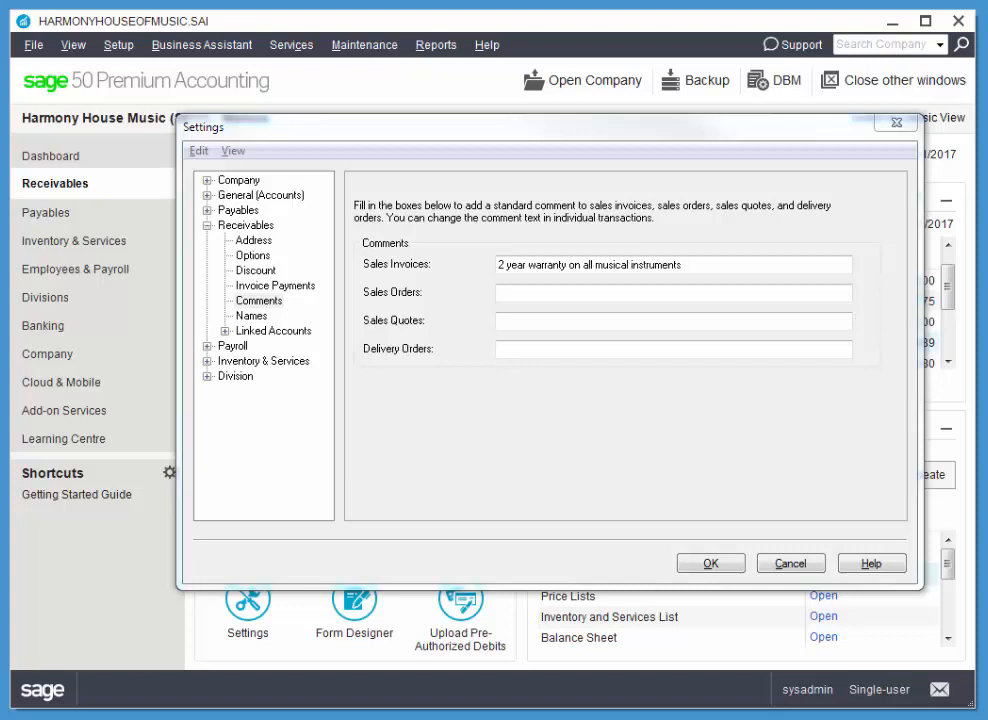
# Step: Paste the 7-day validity note as the Sales Quotes comment and apply the settings
pyautogui.click(551, 321)
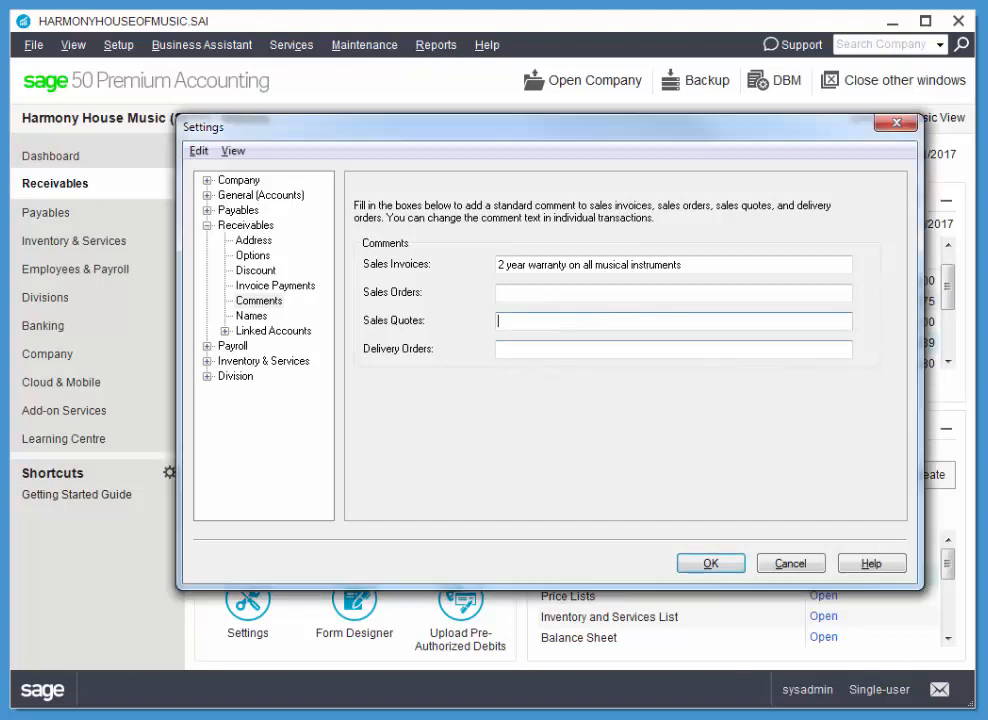
pyautogui.write('Valid for 7 days from date of issue')
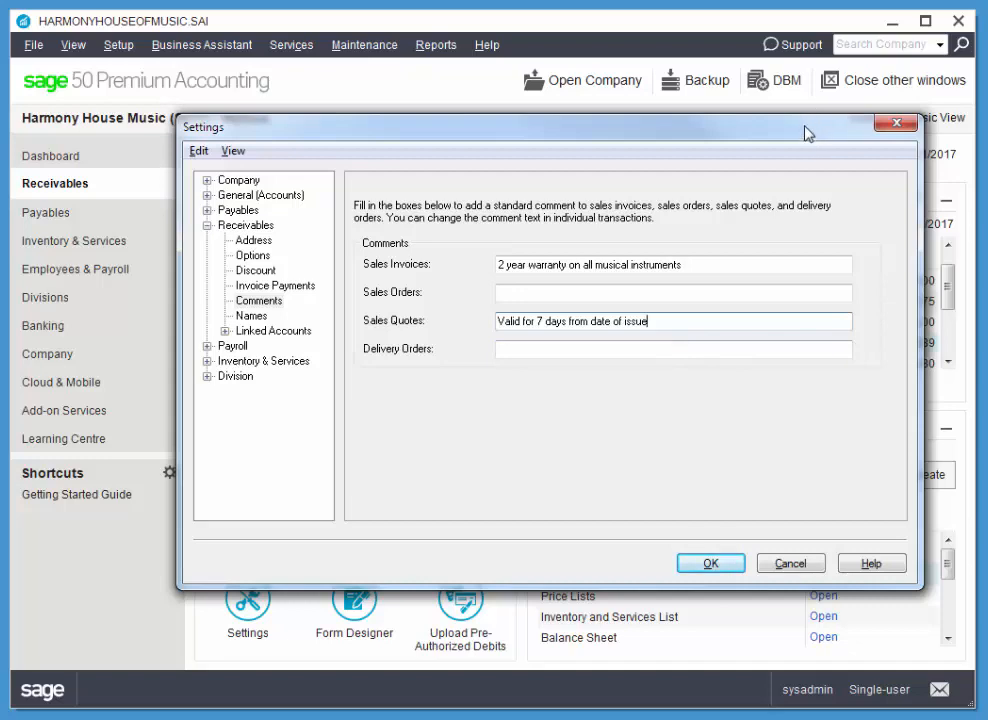
pyautogui.moveTo(808, 133); pyautogui.dragTo(794, 108)
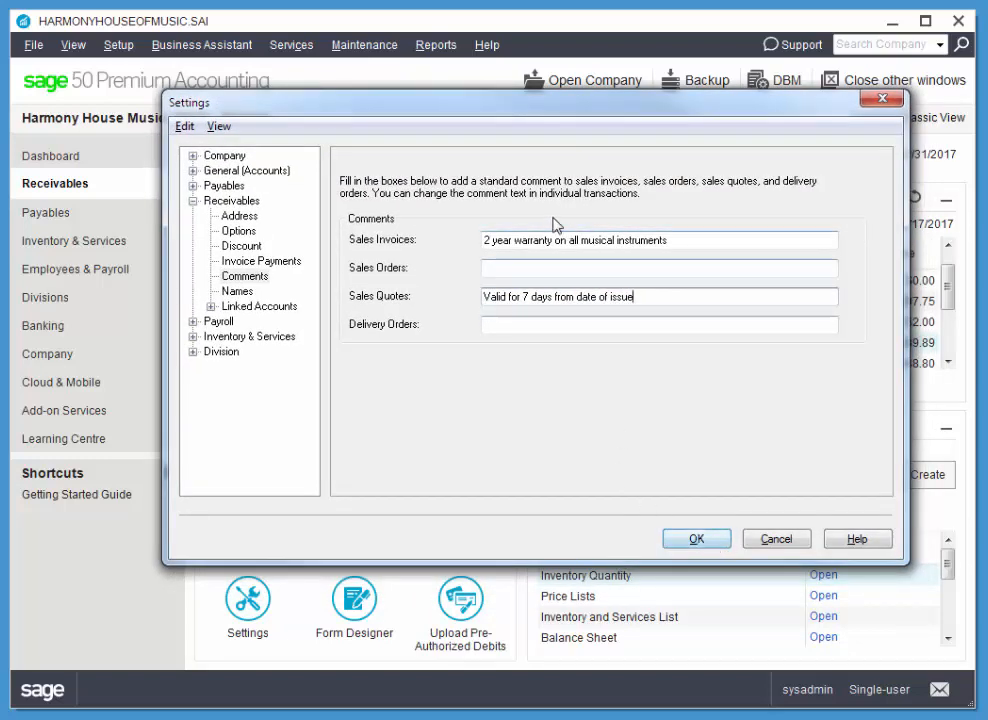
pyautogui.click(716, 543)
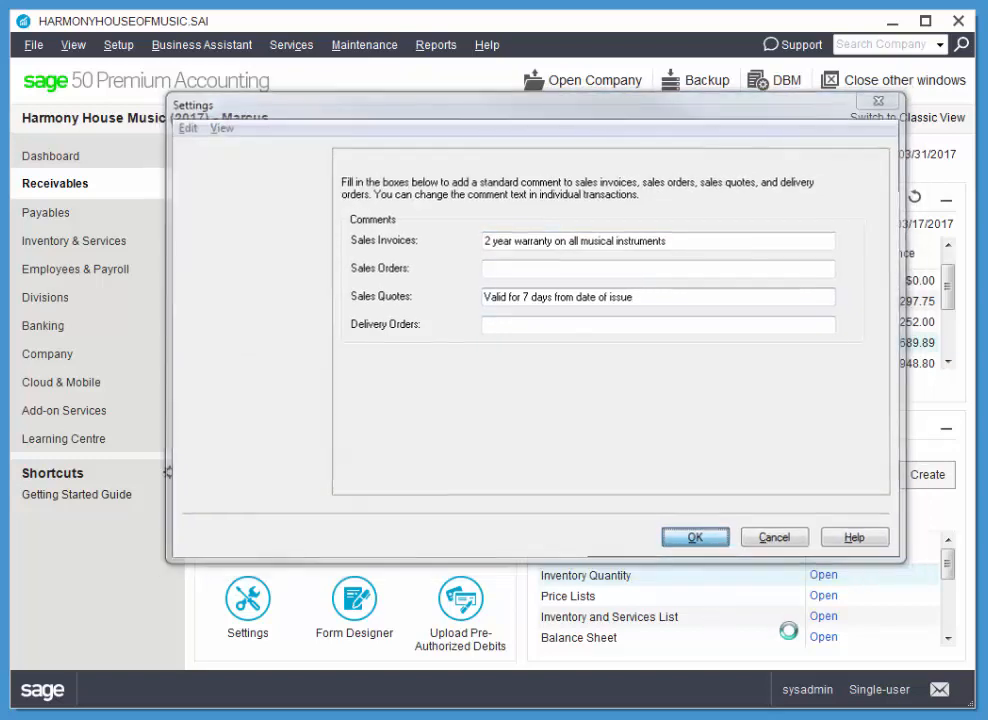